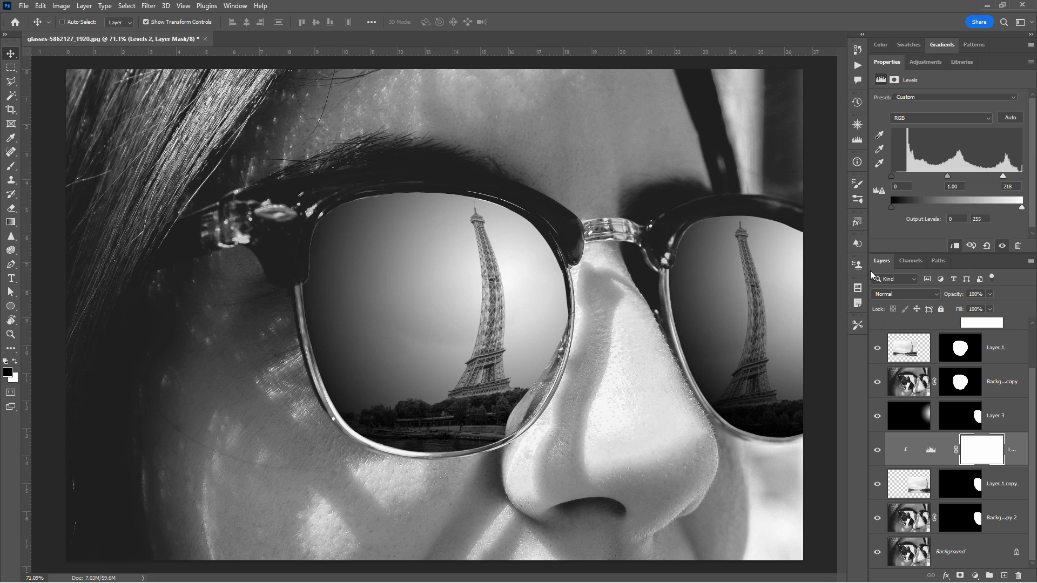
Step: Close the finished composite without saving its changes and open the original glasses-5862127_1920.jpg photo
{"action": "left_click", "coordinate": [205, 39]}
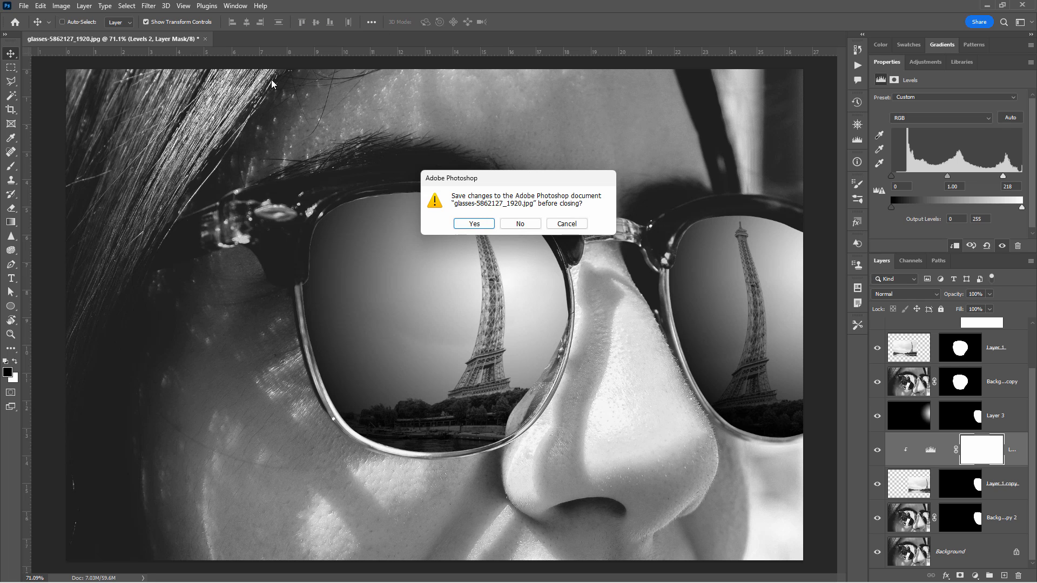
{"action": "left_click", "coordinate": [521, 225]}
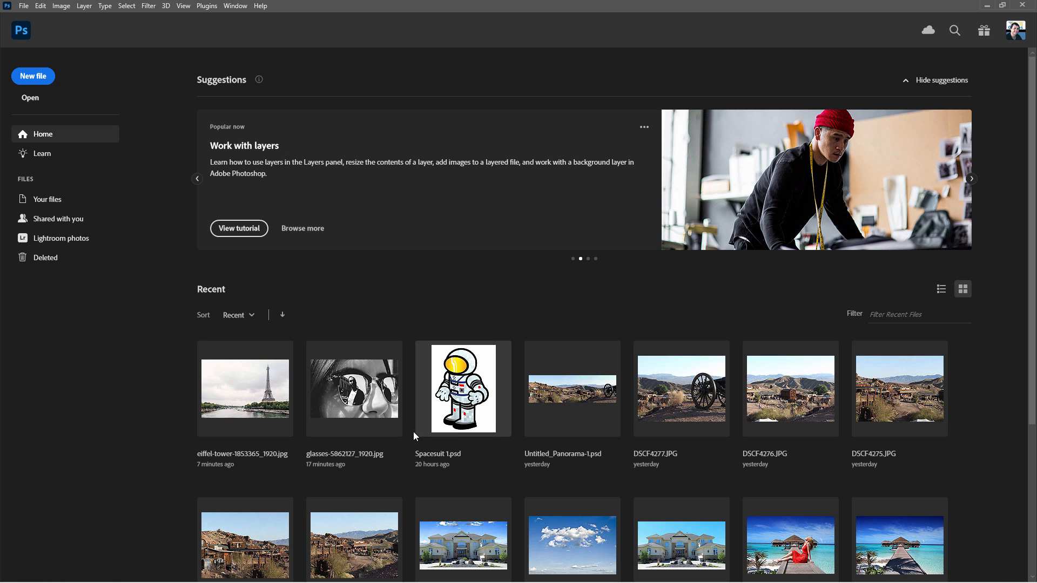
{"action": "left_click", "coordinate": [371, 398]}
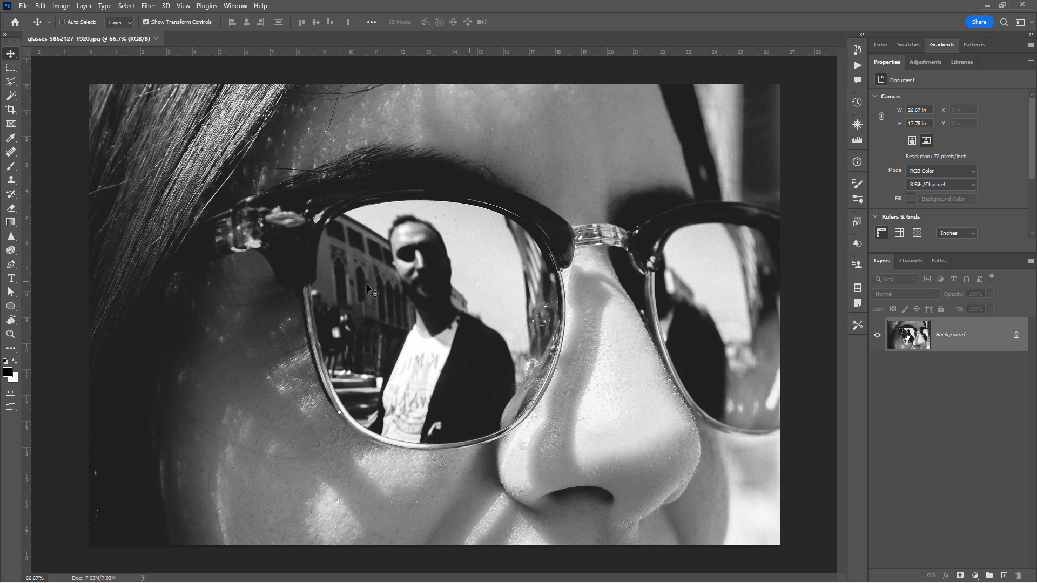
Step: Begin a Pen tool path at the large lens's upper rim and trace its upper-left edge down to the frame corner
{"action": "left_click", "coordinate": [12, 336]}
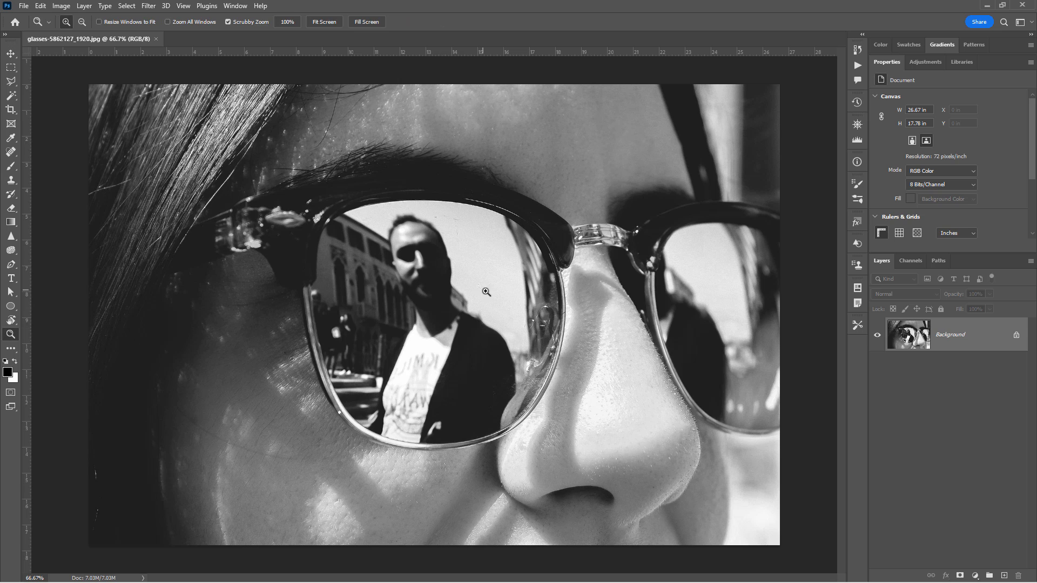
{"action": "scroll", "coordinate": [505, 313], "scroll_direction": "up", "scroll_amount": 4}
{"action": "scroll", "coordinate": [426, 344], "scroll_direction": "up", "scroll_amount": 2}
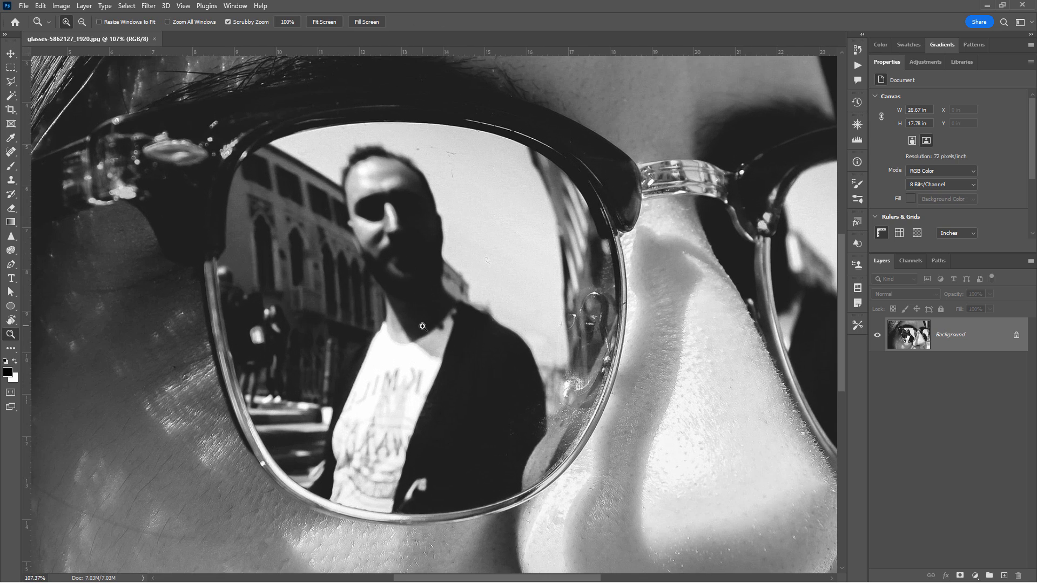
{"action": "scroll", "coordinate": [423, 326], "scroll_direction": "up", "scroll_amount": 1}
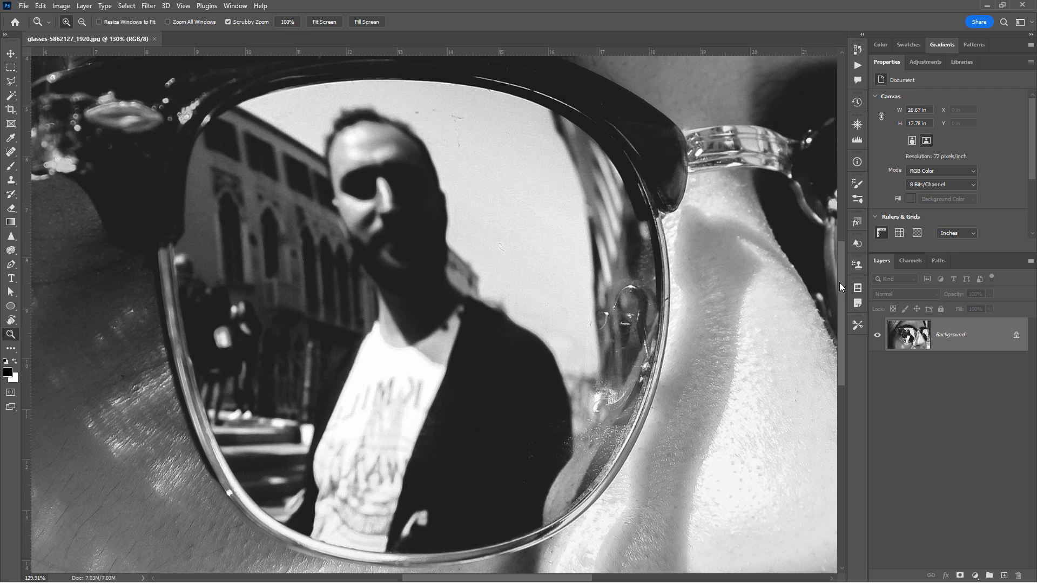
{"action": "left_click_drag", "start_coordinate": [841, 284], "coordinate": [840, 284]}
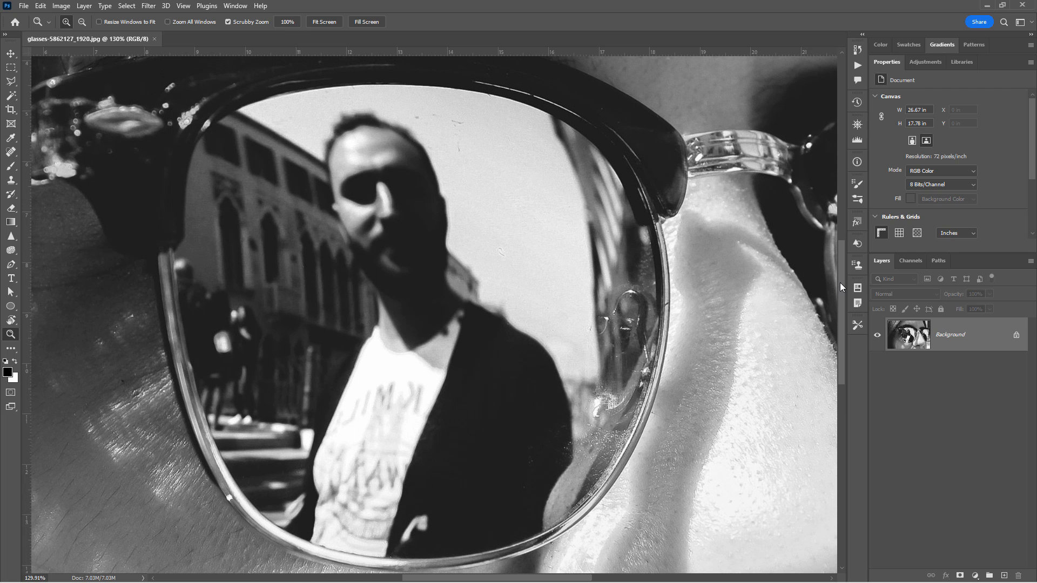
{"action": "left_click", "coordinate": [11, 264]}
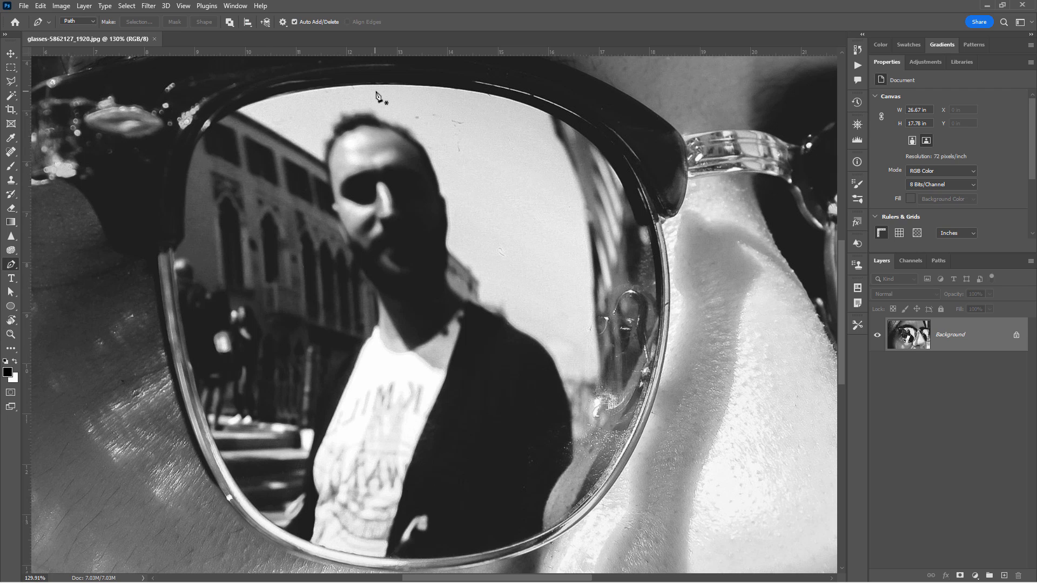
{"action": "left_click_drag", "start_coordinate": [365, 85], "coordinate": [345, 86]}
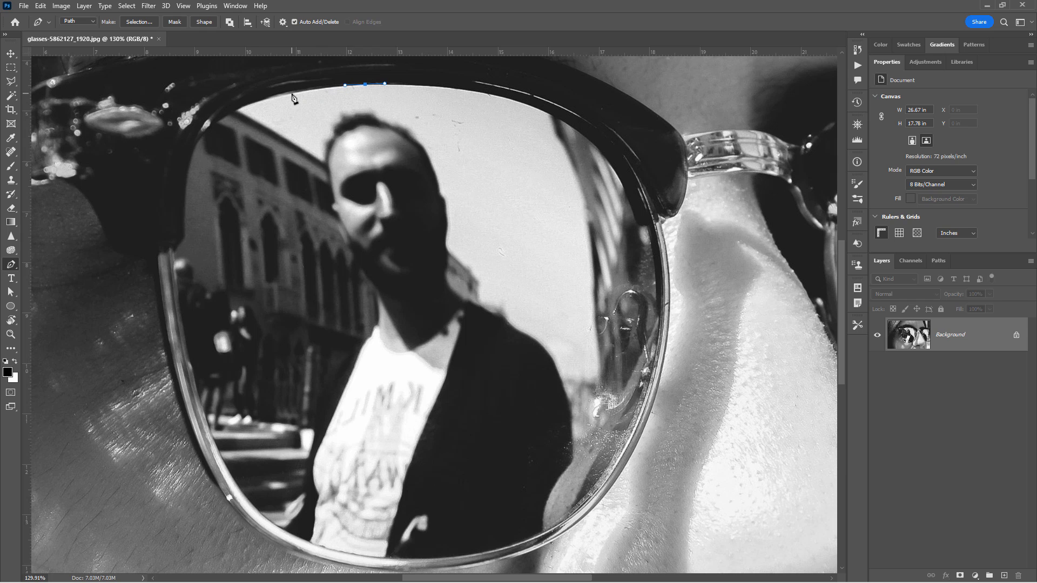
{"action": "left_click_drag", "start_coordinate": [292, 94], "coordinate": [278, 97]}
{"action": "left_click_drag", "start_coordinate": [243, 106], "coordinate": [193, 155]}
{"action": "left_click", "coordinate": [187, 187]}
{"action": "left_click_drag", "start_coordinate": [186, 195], "coordinate": [185, 204]}
Step: Continue the curved path down the large lens's left edge and along its lower rim
{"action": "left_click_drag", "start_coordinate": [182, 312], "coordinate": [185, 328]}
{"action": "left_click_drag", "start_coordinate": [197, 390], "coordinate": [202, 411]}
{"action": "left_click_drag", "start_coordinate": [227, 465], "coordinate": [235, 482]}
{"action": "left_click", "coordinate": [258, 512]}
{"action": "left_click_drag", "start_coordinate": [260, 514], "coordinate": [277, 529]}
{"action": "left_click_drag", "start_coordinate": [332, 551], "coordinate": [357, 555]}
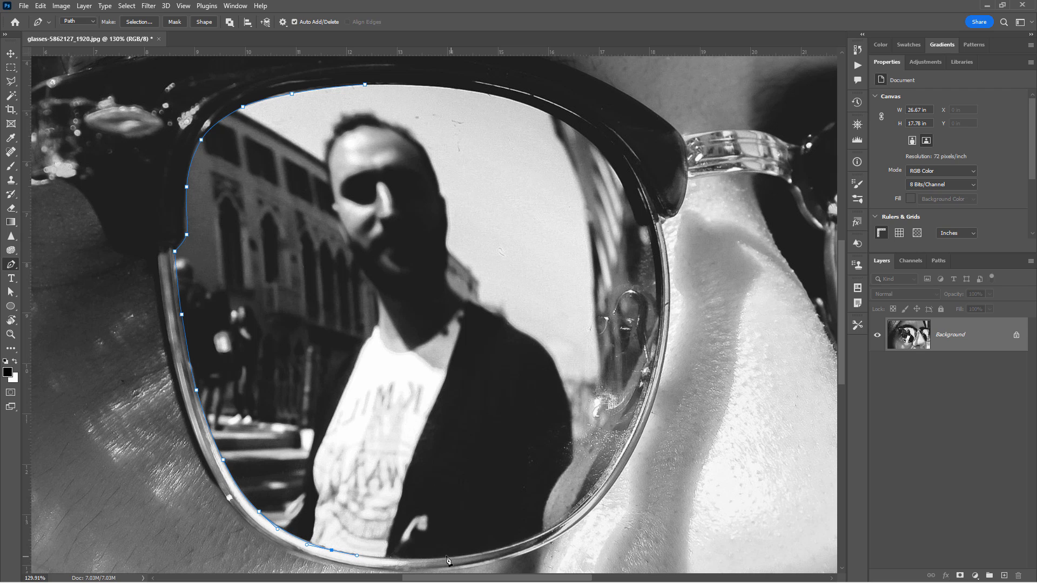
{"action": "left_click_drag", "start_coordinate": [439, 560], "coordinate": [464, 556]}
Step: Trace around the nose reflection, up the large lens's right edge and back across the upper rim to close the path
{"action": "left_click", "coordinate": [542, 532]}
{"action": "left_click", "coordinate": [549, 494]}
{"action": "left_click_drag", "start_coordinate": [552, 497], "coordinate": [559, 477]}
{"action": "left_click_drag", "start_coordinate": [599, 430], "coordinate": [610, 410]}
{"action": "left_click_drag", "start_coordinate": [647, 344], "coordinate": [652, 330]}
{"action": "left_click", "coordinate": [656, 273]}
{"action": "left_click_drag", "start_coordinate": [658, 277], "coordinate": [654, 262]}
{"action": "left_click", "coordinate": [648, 226]}
{"action": "left_click_drag", "start_coordinate": [637, 224], "coordinate": [621, 183]}
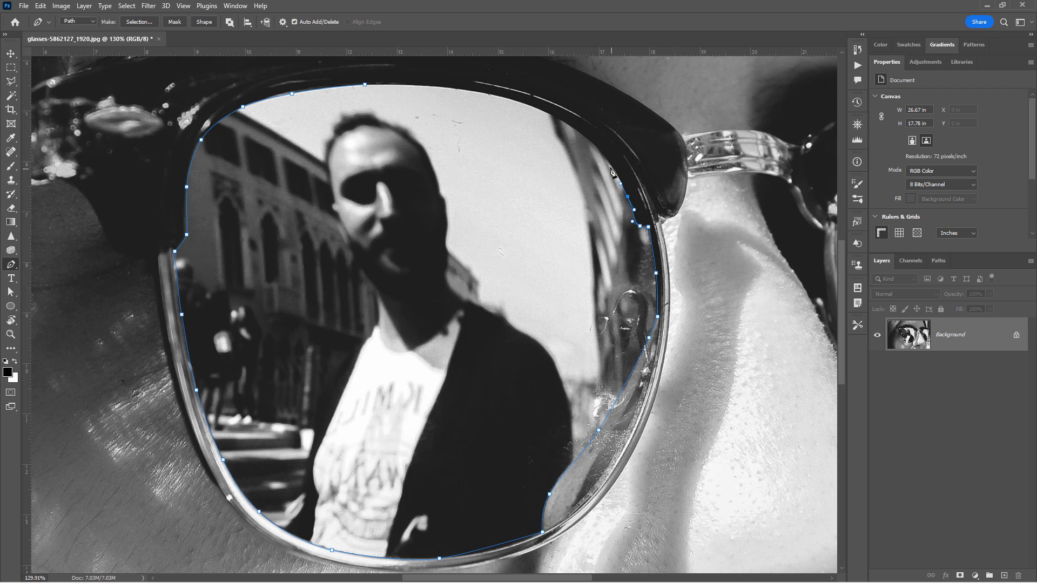
{"action": "left_click_drag", "start_coordinate": [608, 162], "coordinate": [403, 85]}
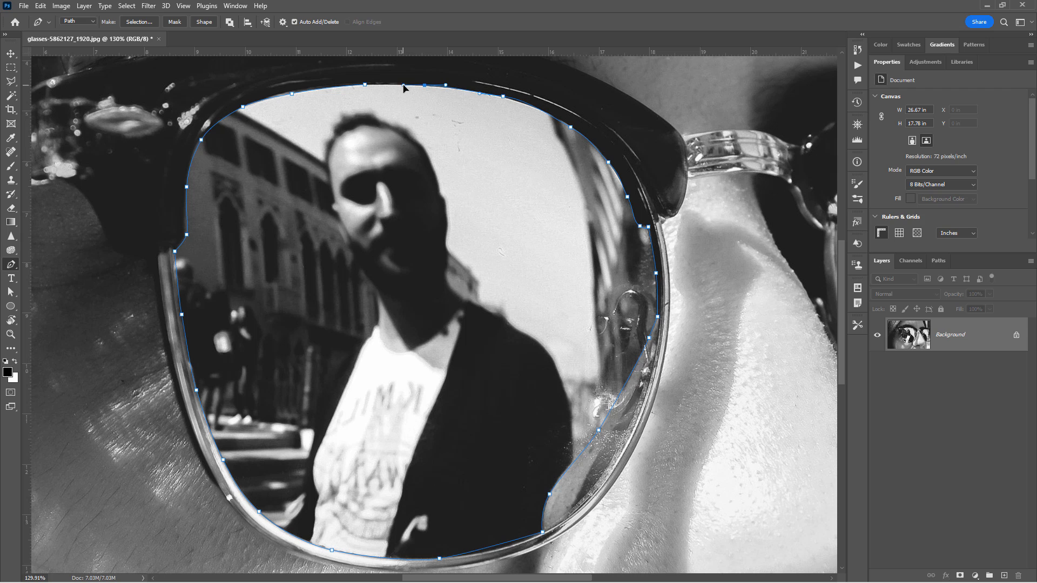
{"action": "left_click", "coordinate": [366, 85]}
Step: Refine the anchor points and handles along the large lens's left and lower-left edge with the Direct Selection tool
{"action": "left_click", "coordinate": [12, 293]}
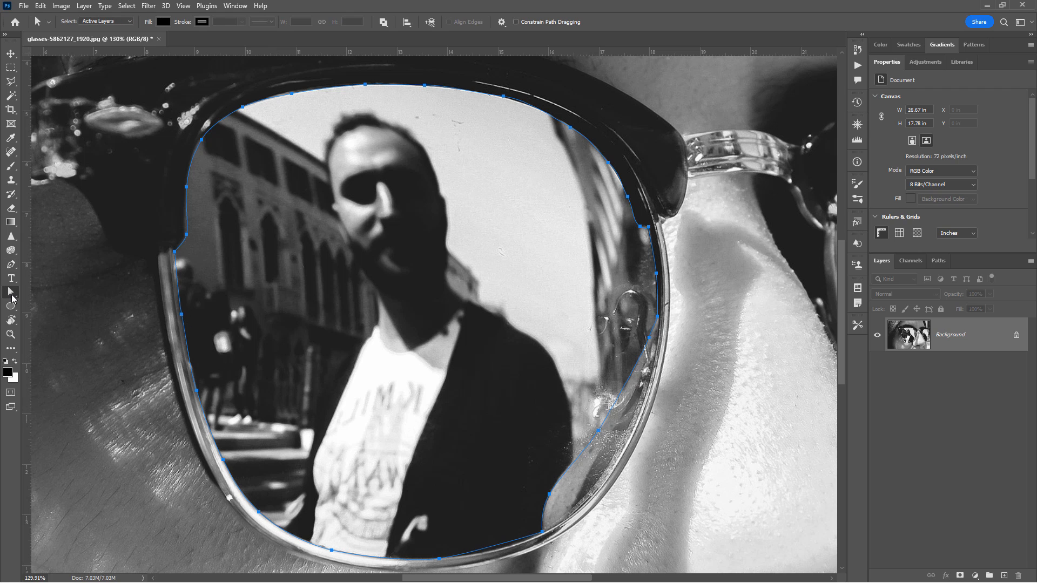
{"action": "right_click", "coordinate": [14, 297]}
{"action": "left_click", "coordinate": [20, 297]}
{"action": "left_click", "coordinate": [187, 236]}
{"action": "left_click_drag", "start_coordinate": [189, 238], "coordinate": [190, 223]}
{"action": "left_click_drag", "start_coordinate": [181, 318], "coordinate": [180, 316]}
{"action": "left_click", "coordinate": [259, 512]}
{"action": "left_click_drag", "start_coordinate": [277, 529], "coordinate": [283, 535]}
{"action": "left_click_drag", "start_coordinate": [257, 514], "coordinate": [259, 515]}
Step: Adjust the path's curve handles along the large lens's lower rim, nose reflection and right edge
{"action": "left_click", "coordinate": [439, 560]}
{"action": "left_click_drag", "start_coordinate": [494, 553], "coordinate": [510, 554]}
{"action": "left_click", "coordinate": [599, 430]}
{"action": "left_click_drag", "start_coordinate": [587, 450], "coordinate": [624, 398]}
{"action": "left_click", "coordinate": [656, 274]}
{"action": "left_click_drag", "start_coordinate": [655, 275], "coordinate": [656, 274]}
Step: Convert the large lens path into a new anti-aliased selection with a 0-pixel feather radius
{"action": "right_click", "coordinate": [498, 254]}
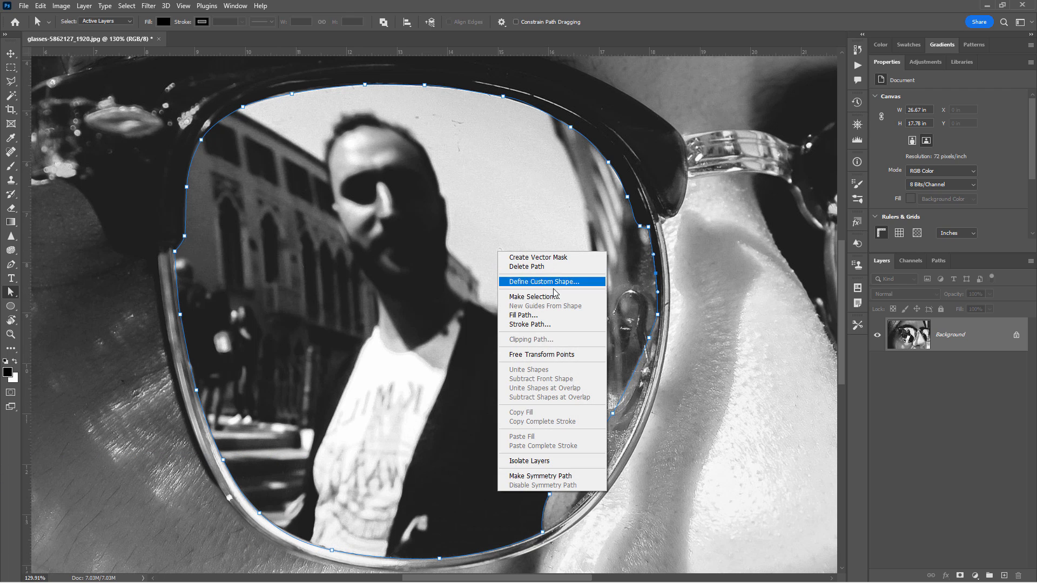
{"action": "left_click", "coordinate": [526, 297]}
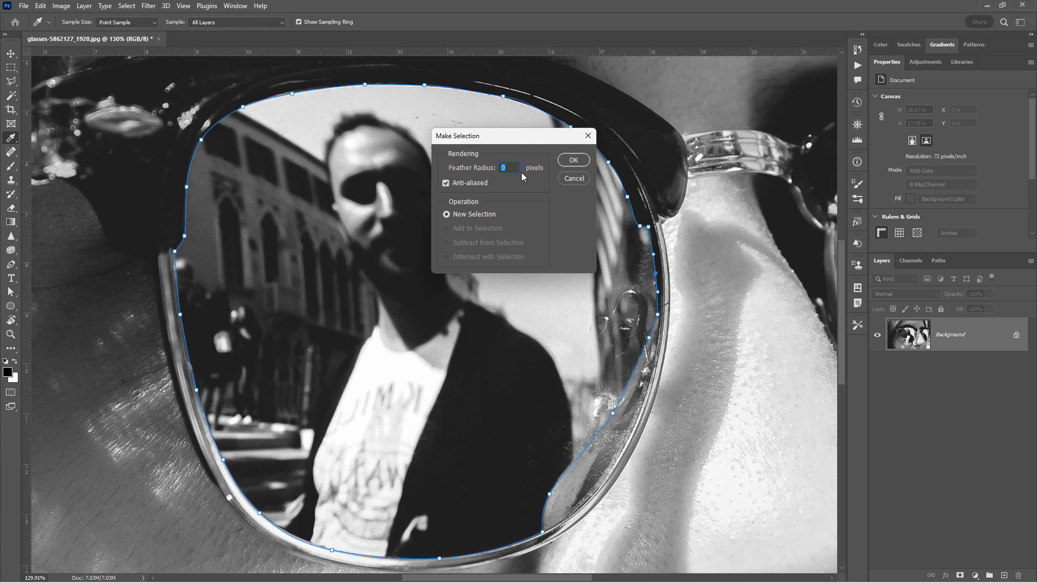
{"action": "left_click", "coordinate": [573, 160]}
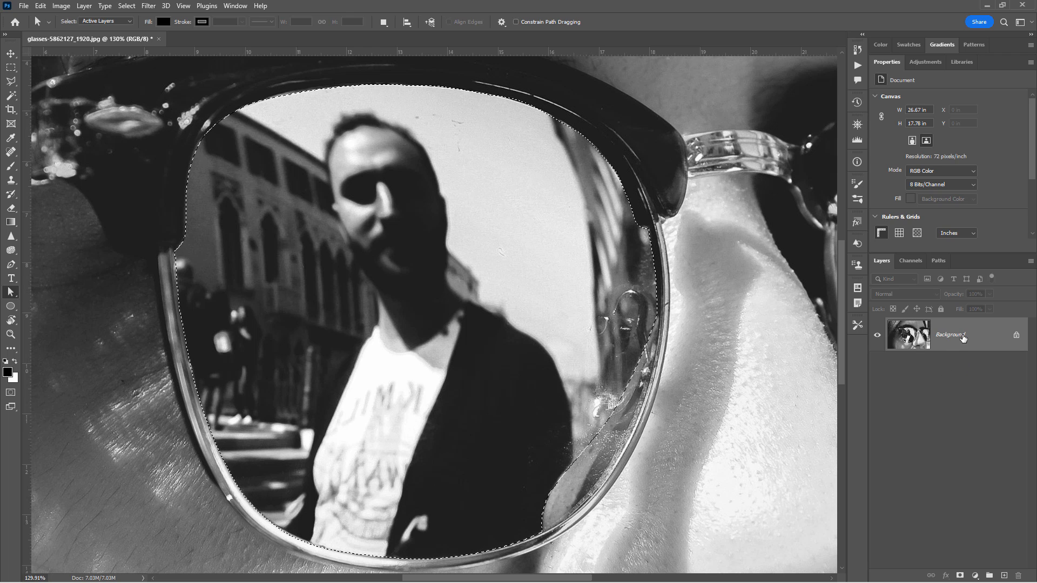
Step: Duplicate the Background layer as Background copy and mask the duplicate to the lens selection
{"action": "right_click", "coordinate": [950, 340]}
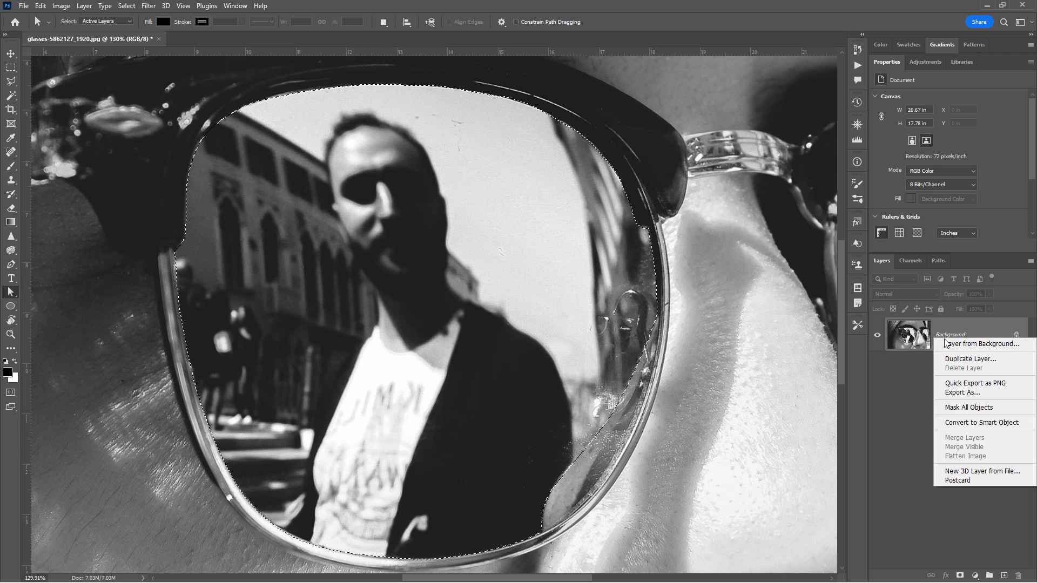
{"action": "left_click", "coordinate": [967, 358]}
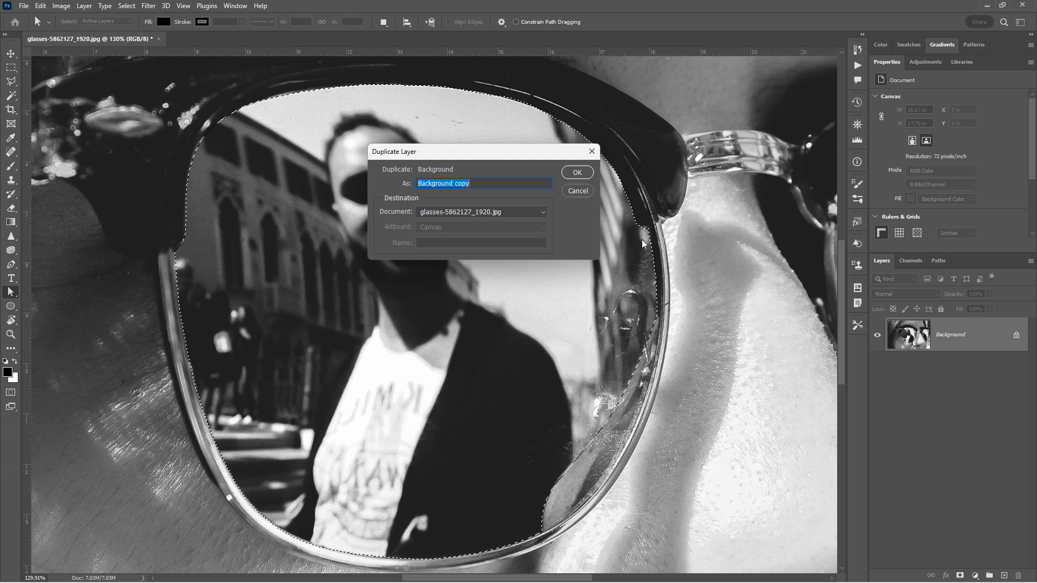
{"action": "left_click", "coordinate": [576, 172]}
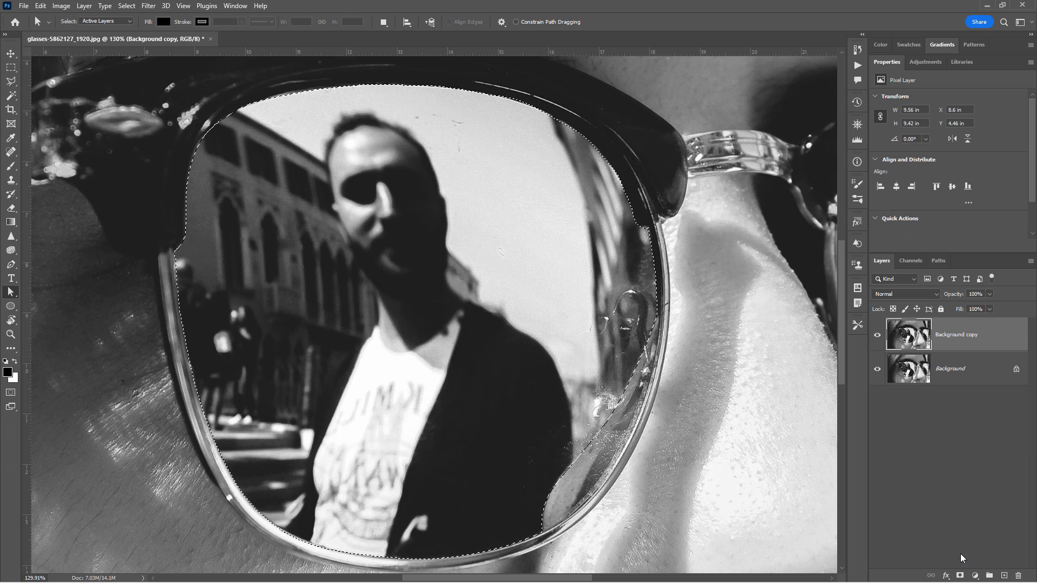
{"action": "left_click", "coordinate": [960, 575]}
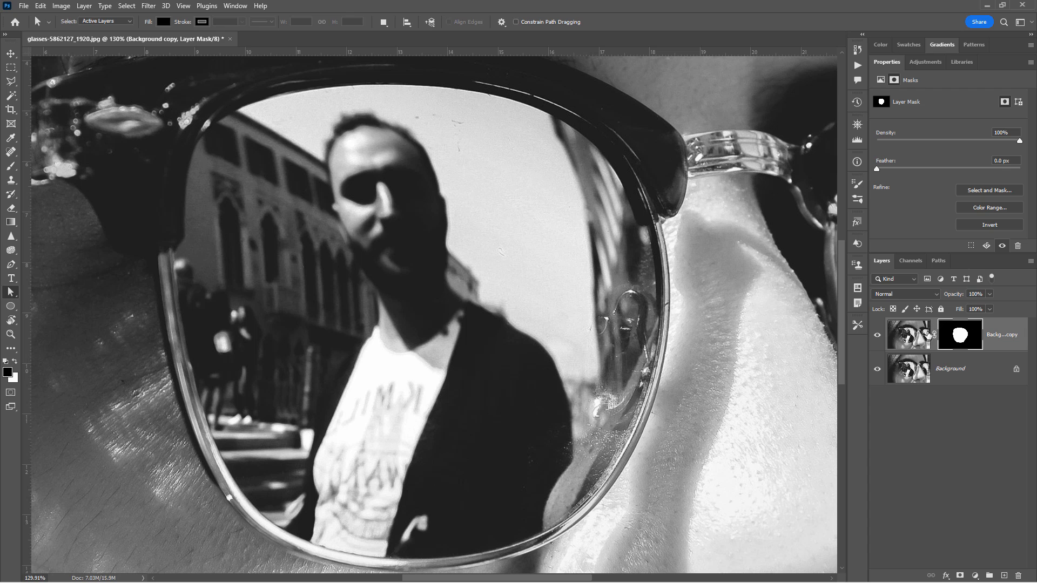
Step: Hide the Background layer, clean up the lens mask's edge with a 45 px hard round brush, and show Background again
{"action": "left_click", "coordinate": [877, 372]}
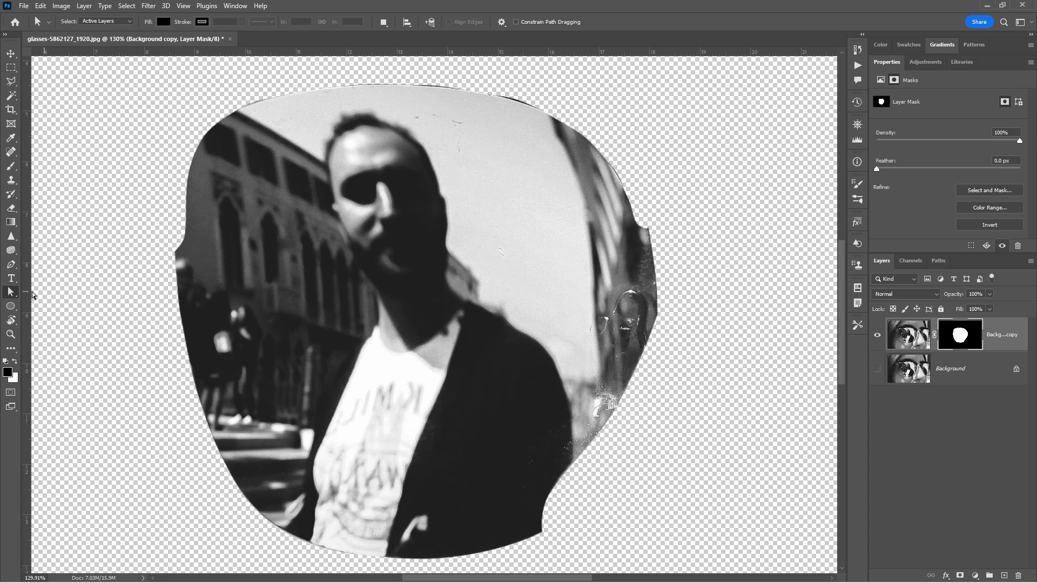
{"action": "left_click", "coordinate": [12, 171]}
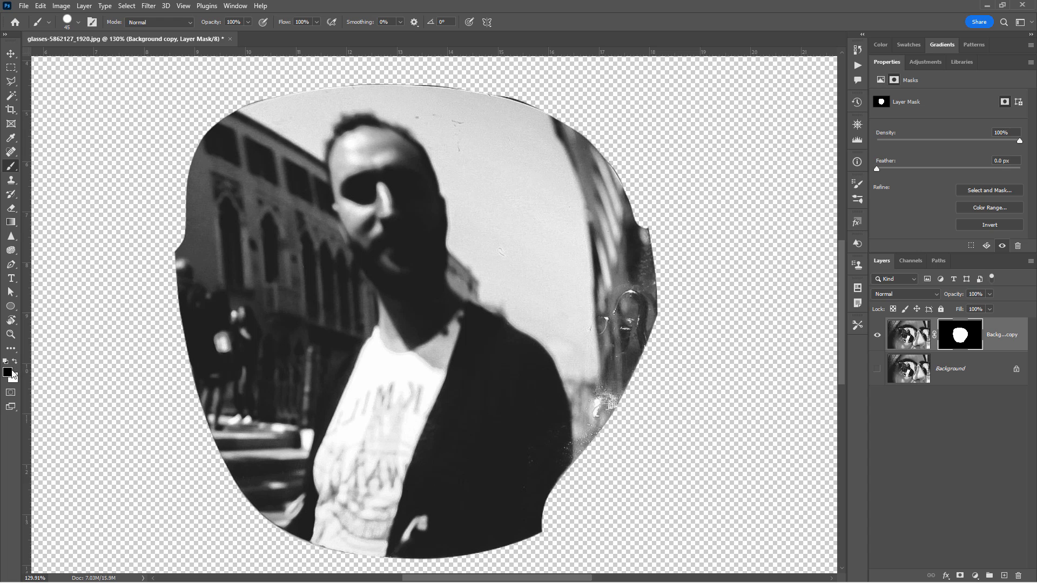
{"action": "left_click", "coordinate": [77, 25]}
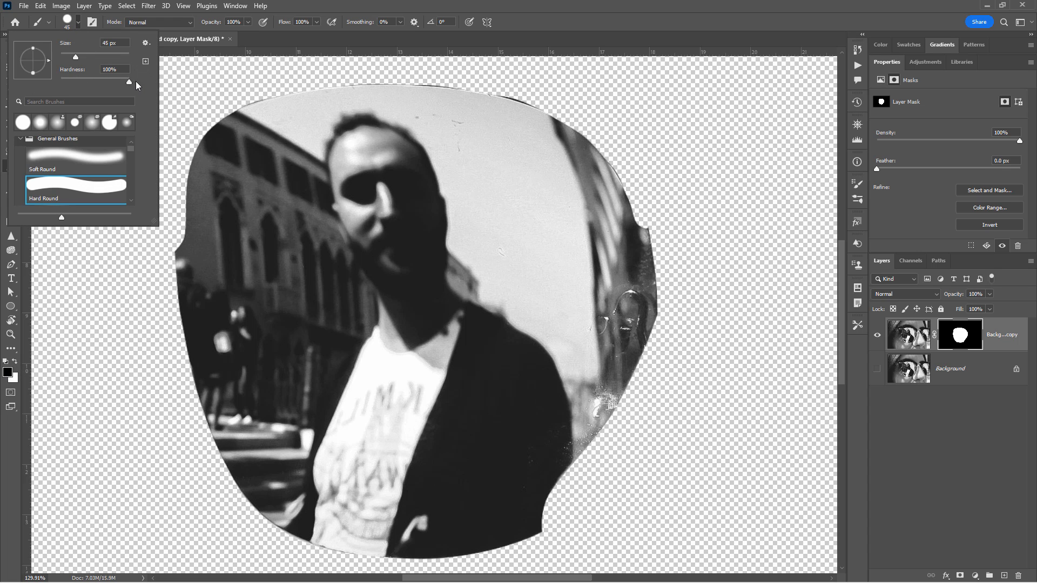
{"action": "left_click", "coordinate": [76, 26]}
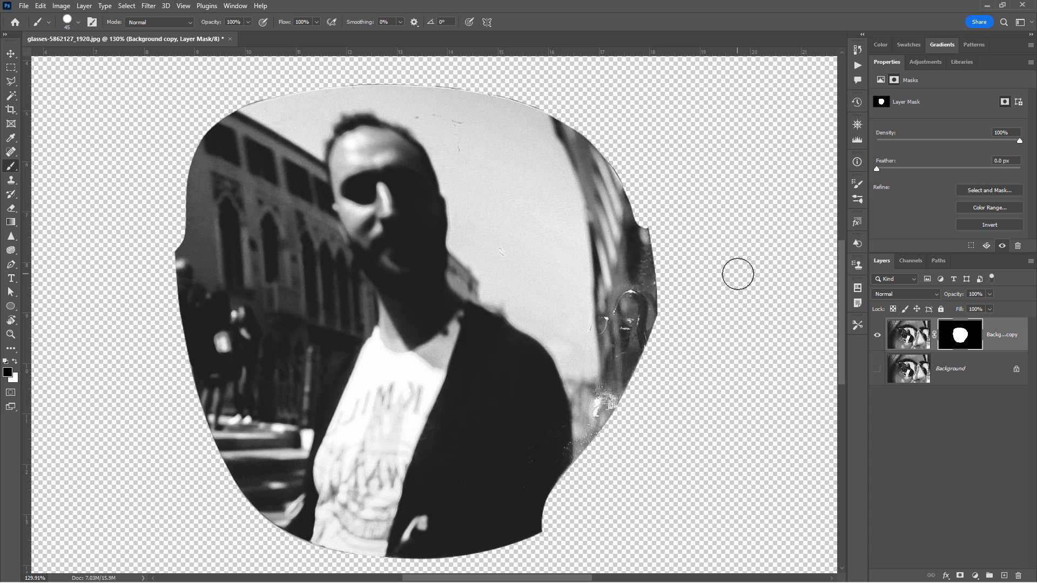
{"action": "left_click", "coordinate": [877, 368]}
Step: Duplicate the Background layer as Background copy 2 for masking the partly cropped lens
{"action": "left_click", "coordinate": [954, 378]}
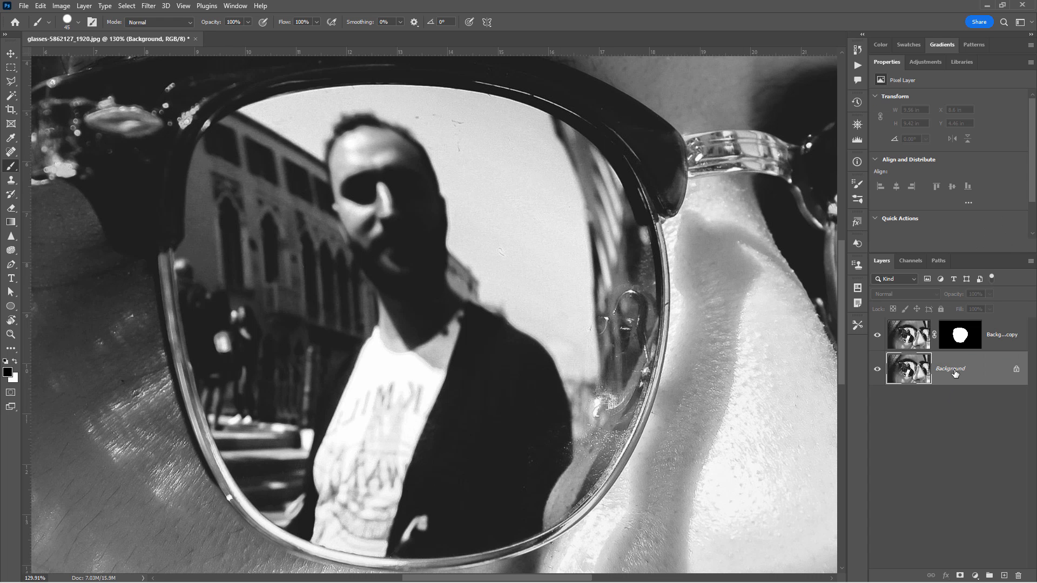
{"action": "key", "text": "space"}
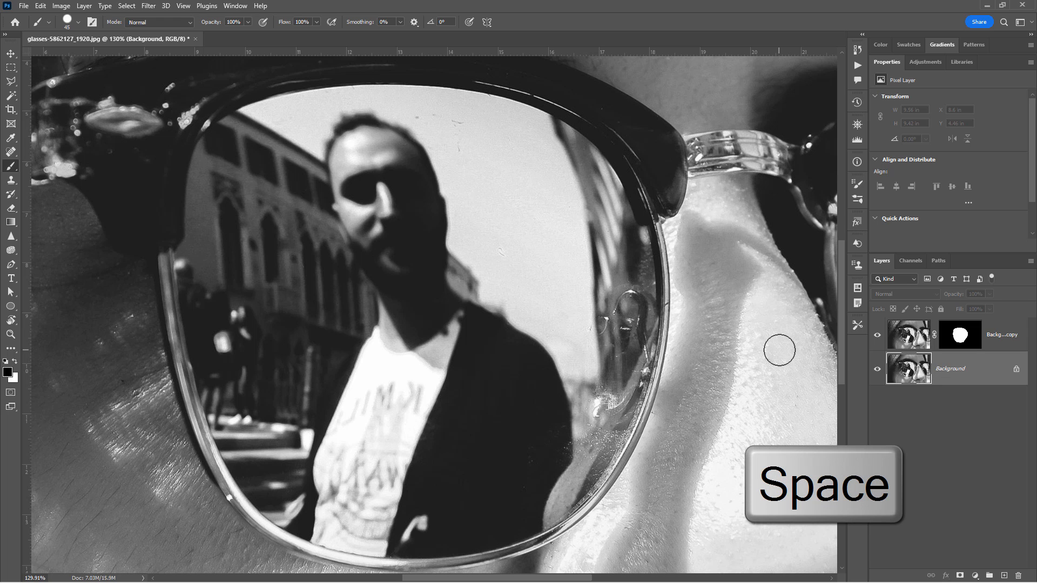
{"action": "mouse_move", "coordinate": [796, 337]}
{"action": "left_mouse_down"}
{"action": "mouse_move", "coordinate": [413, 317]}
{"action": "mouse_move", "coordinate": [284, 335]}
{"action": "left_mouse_up"}
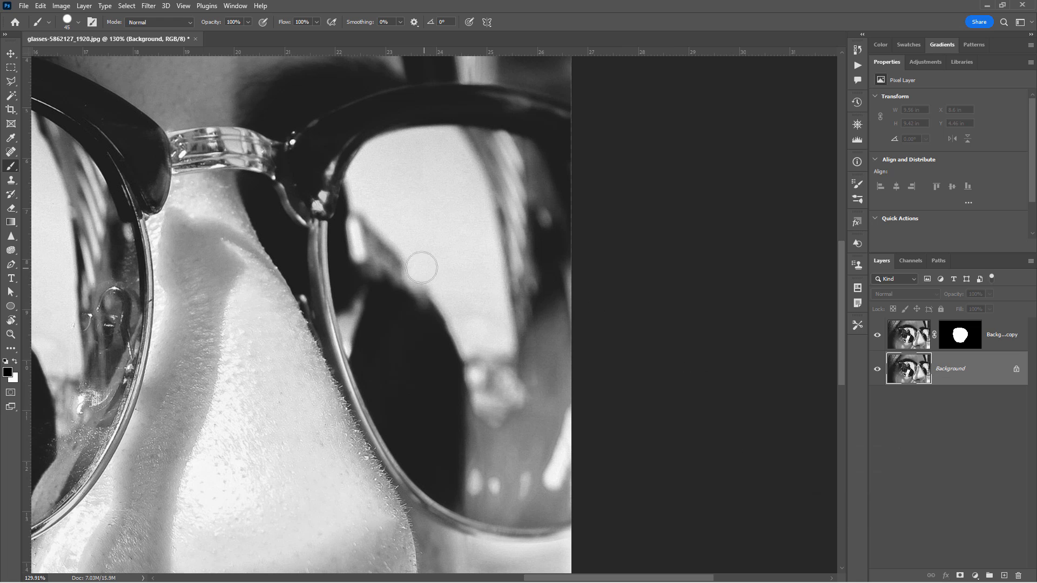
{"action": "right_click", "coordinate": [953, 373]}
{"action": "left_click", "coordinate": [960, 390]}
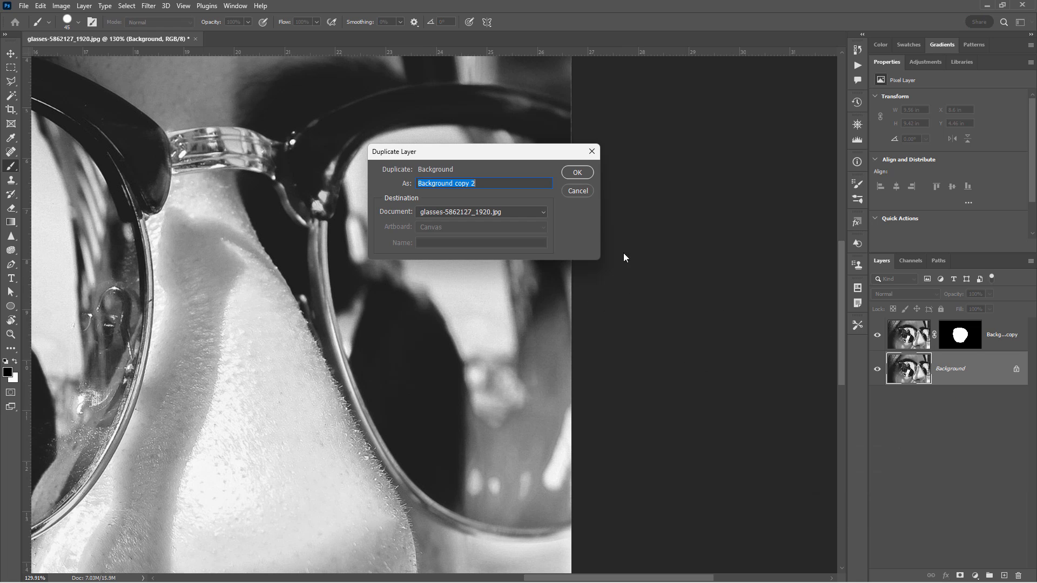
{"action": "left_click", "coordinate": [577, 172]}
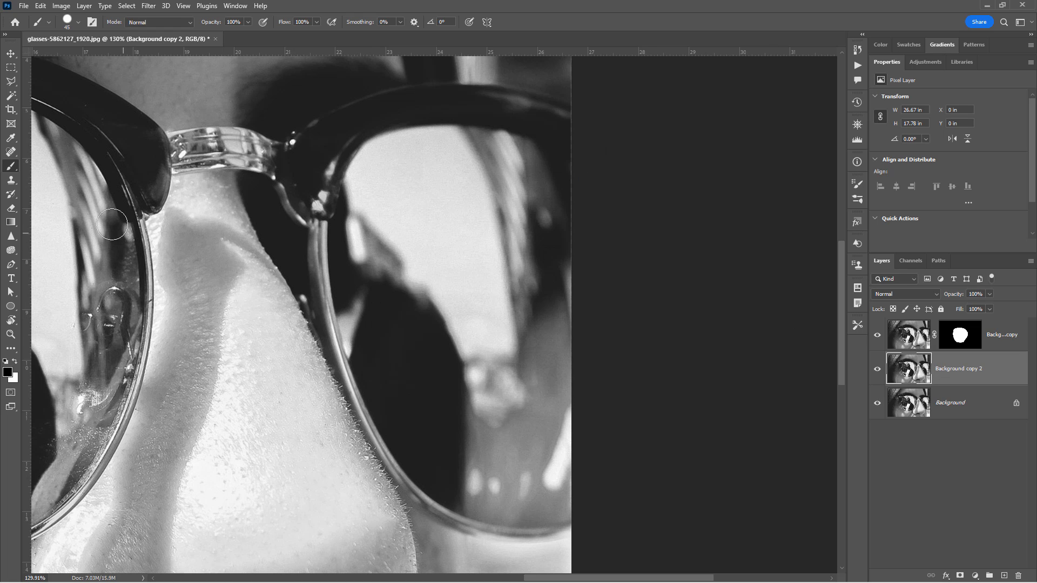
Step: Start a Pen tool path at the image edge and trace the cropped lens's upper rim down to the frame corner
{"action": "left_click", "coordinate": [15, 263]}
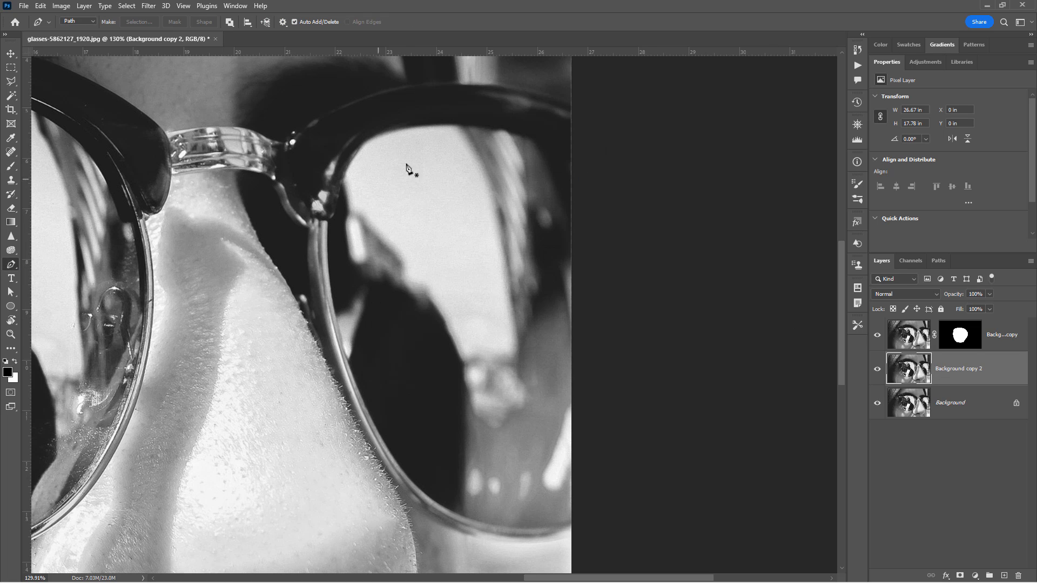
{"action": "left_click", "coordinate": [572, 151]}
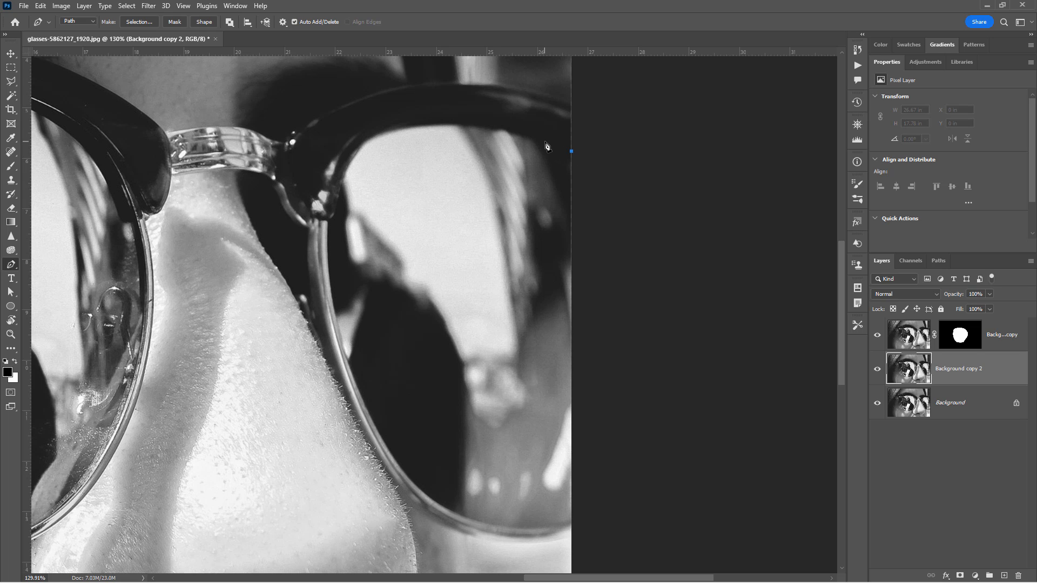
{"action": "left_click", "coordinate": [564, 147]}
{"action": "left_click", "coordinate": [544, 141]}
{"action": "left_click", "coordinate": [524, 136]}
{"action": "left_click_drag", "start_coordinate": [466, 126], "coordinate": [340, 184]}
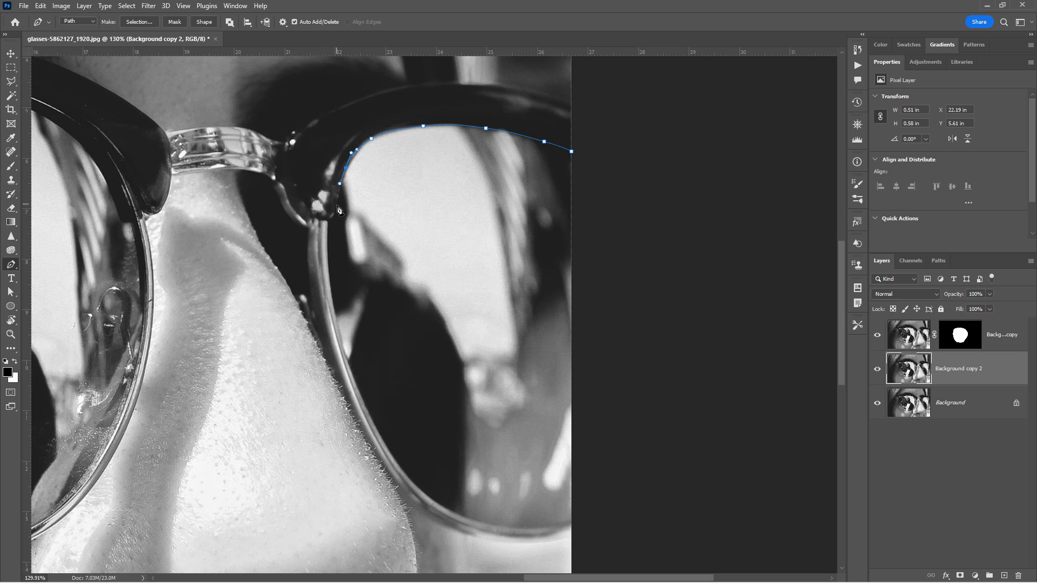
{"action": "left_click", "coordinate": [333, 217]}
{"action": "left_click", "coordinate": [328, 220]}
Step: Continue the path down the cropped lens's inner edge and along its lower rim, closing it along the image edge
{"action": "left_click_drag", "start_coordinate": [329, 259], "coordinate": [331, 278]}
{"action": "left_click_drag", "start_coordinate": [369, 419], "coordinate": [376, 428]}
{"action": "left_click_drag", "start_coordinate": [407, 478], "coordinate": [410, 482]}
{"action": "left_click_drag", "start_coordinate": [459, 516], "coordinate": [462, 520]}
{"action": "left_click", "coordinate": [473, 522]}
{"action": "left_click_drag", "start_coordinate": [525, 528], "coordinate": [524, 528]}
{"action": "left_click", "coordinate": [568, 522]}
{"action": "left_click", "coordinate": [572, 153]}
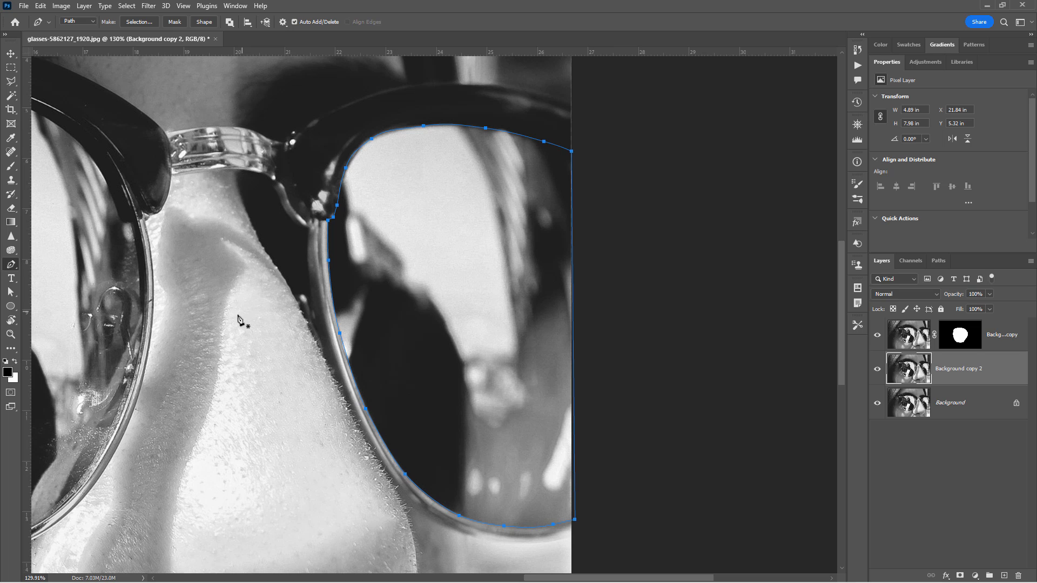
Step: Refine the anchor points at the cropped lens's upper-left curve with the Direct Selection tool
{"action": "left_click", "coordinate": [11, 292]}
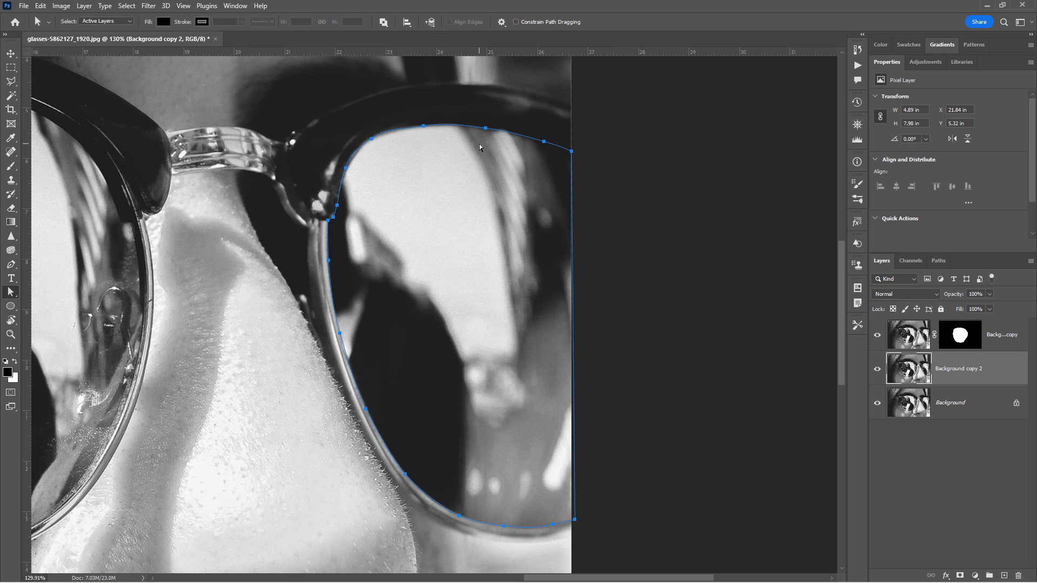
{"action": "left_click", "coordinate": [371, 139]}
{"action": "left_click_drag", "start_coordinate": [351, 153], "coordinate": [351, 155]}
{"action": "left_click", "coordinate": [345, 171]}
Step: Adjust the handles along the cropped lens's upper rim and nudge the path upward to match the frame
{"action": "left_click", "coordinate": [423, 125]}
{"action": "left_click", "coordinate": [385, 129]}
{"action": "left_click_drag", "start_coordinate": [387, 132], "coordinate": [388, 131]}
{"action": "left_click_drag", "start_coordinate": [448, 122], "coordinate": [391, 131]}
{"action": "left_click", "coordinate": [398, 129]}
{"action": "key", "text": "Up"}
{"action": "key", "text": "Up"}
{"action": "key", "text": "Up"}
{"action": "key", "text": "Up"}
Step: Convert the cropped lens path into a selection and mask Background copy 2 with it, hiding the Background layer
{"action": "right_click", "coordinate": [448, 268]}
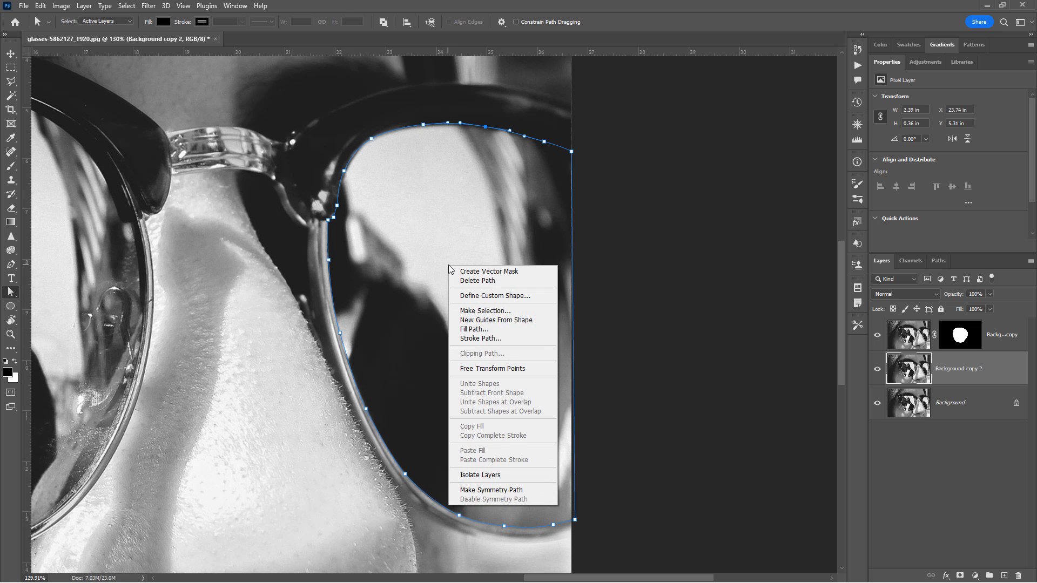
{"action": "left_click", "coordinate": [509, 316]}
{"action": "left_click", "coordinate": [581, 158]}
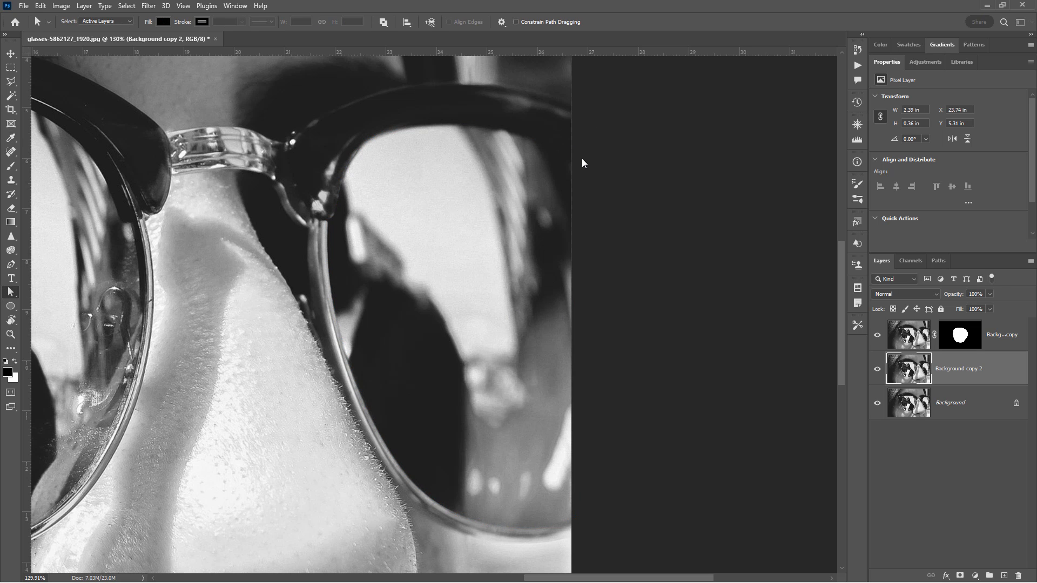
{"action": "left_click", "coordinate": [877, 408]}
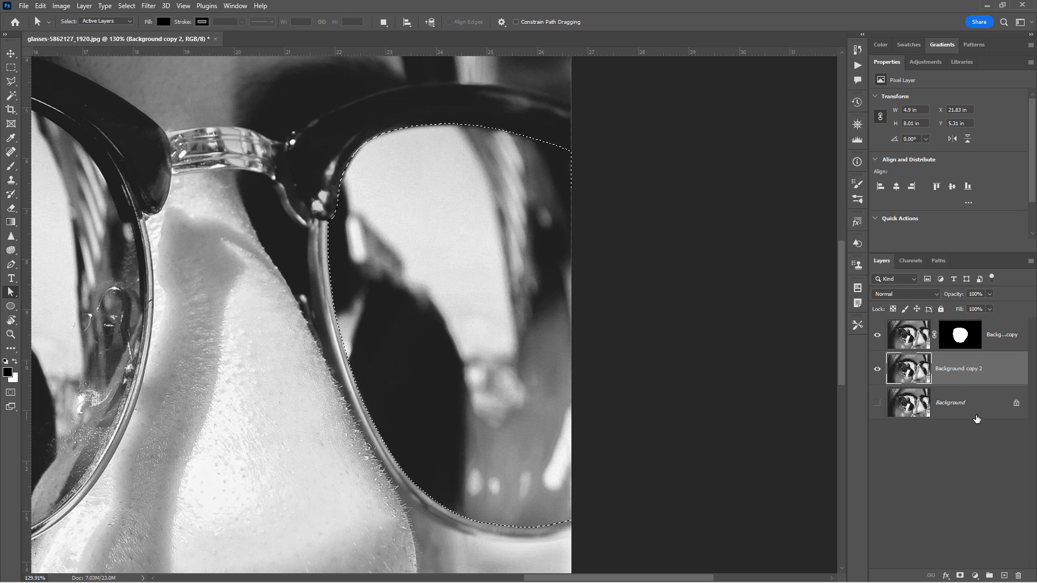
{"action": "left_click", "coordinate": [961, 574]}
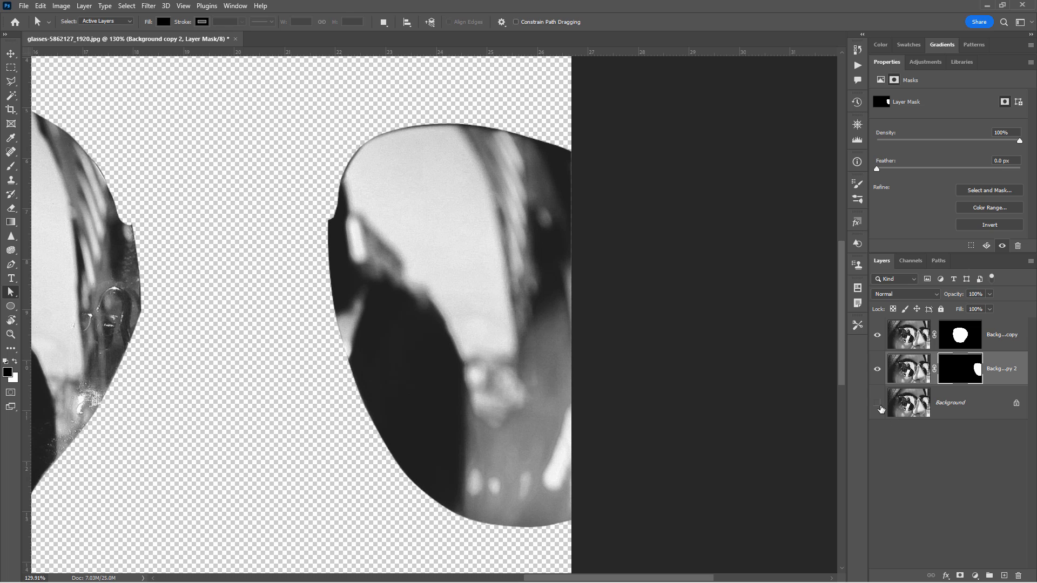
Step: Open the recently used image eiffel-tower-1853365_1920.jpg
{"action": "key", "text": "ctrl+0"}
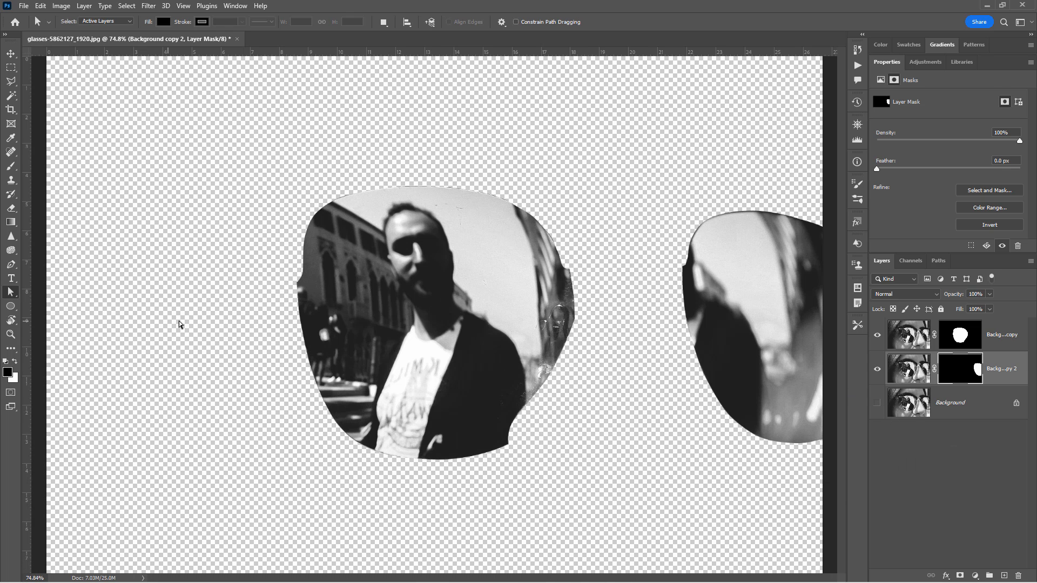
{"action": "left_click", "coordinate": [11, 335]}
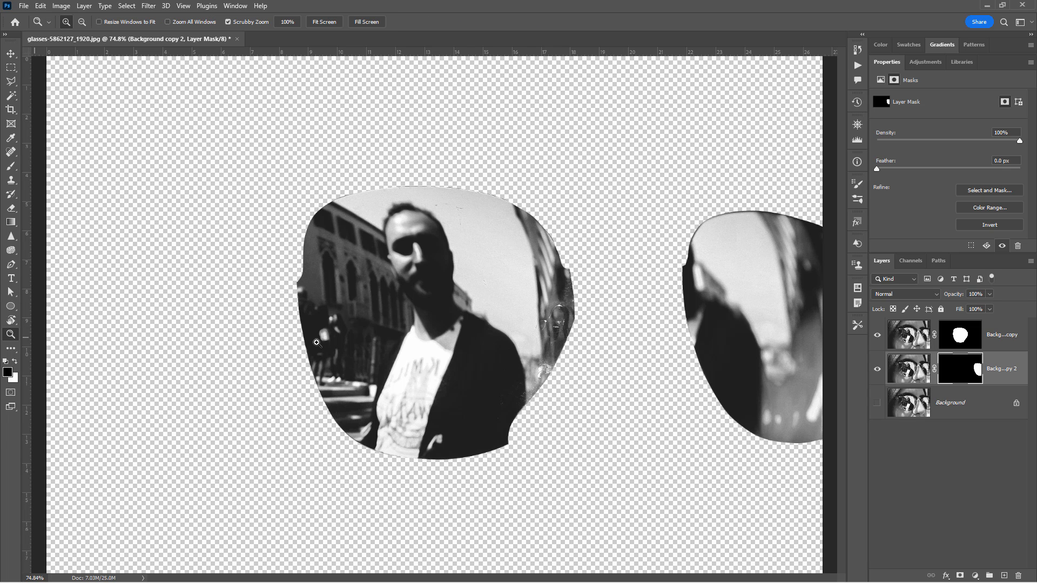
{"action": "left_click", "coordinate": [658, 323]}
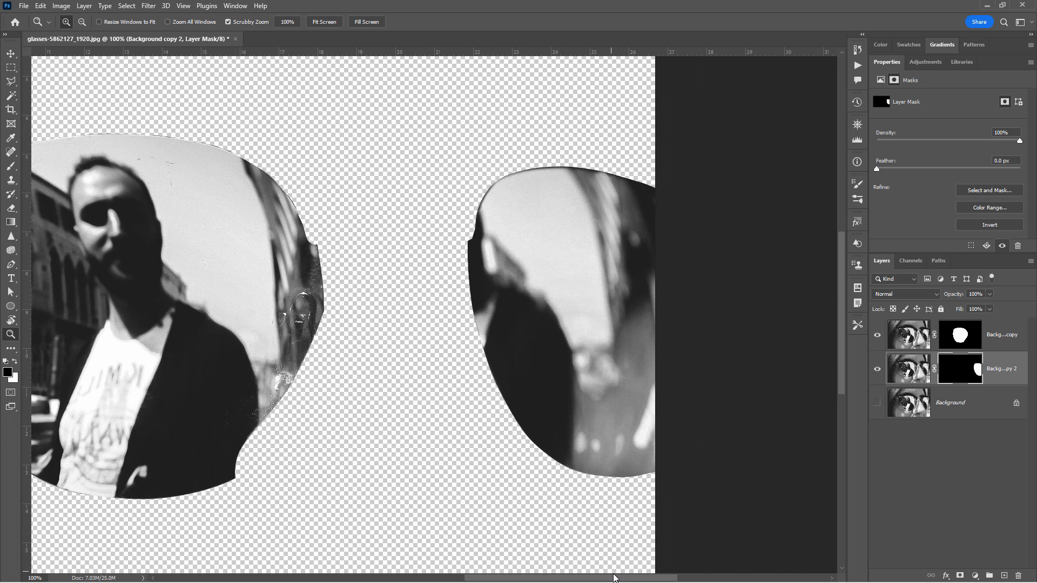
{"action": "left_click_drag", "start_coordinate": [615, 578], "coordinate": [574, 580]}
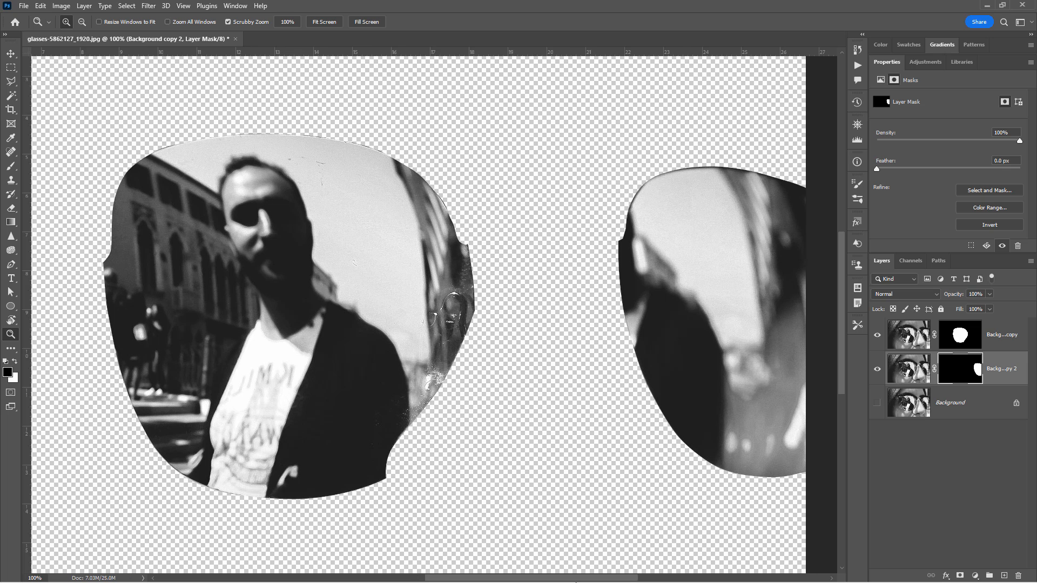
{"action": "left_click", "coordinate": [10, 55]}
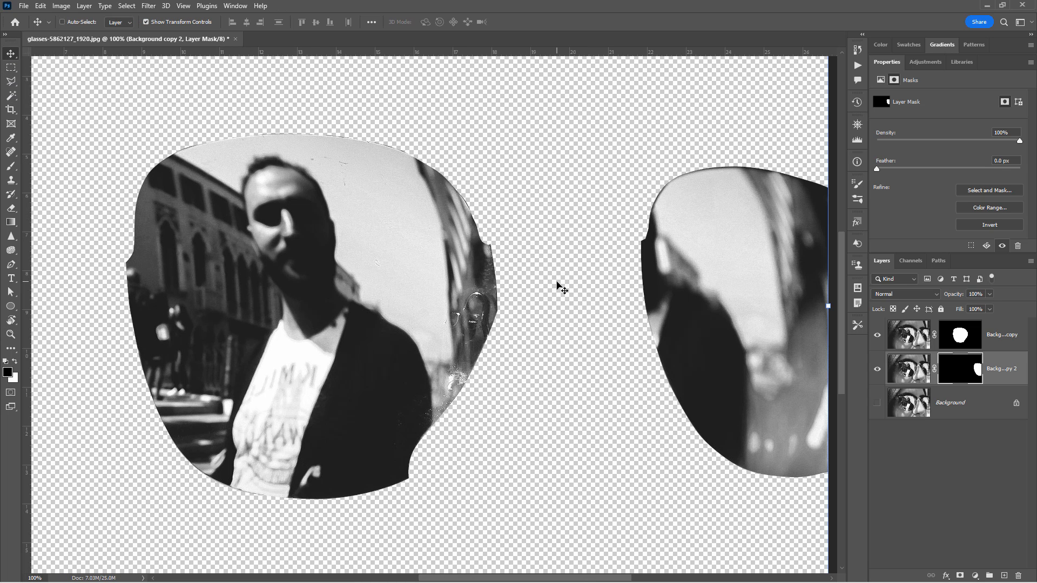
{"action": "left_click", "coordinate": [22, 6]}
{"action": "mouse_move", "coordinate": [57, 70]}
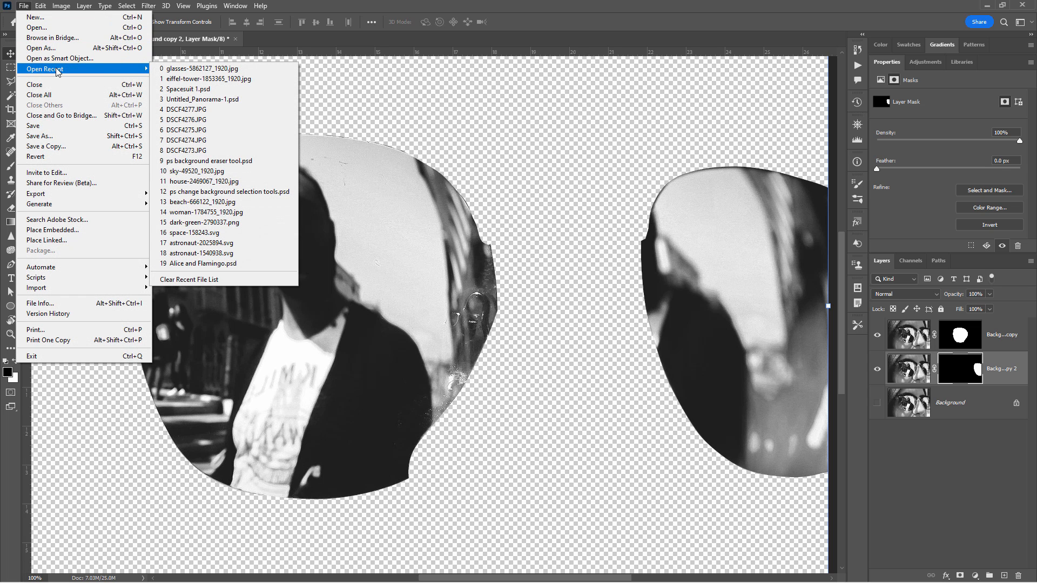
{"action": "left_click", "coordinate": [199, 79]}
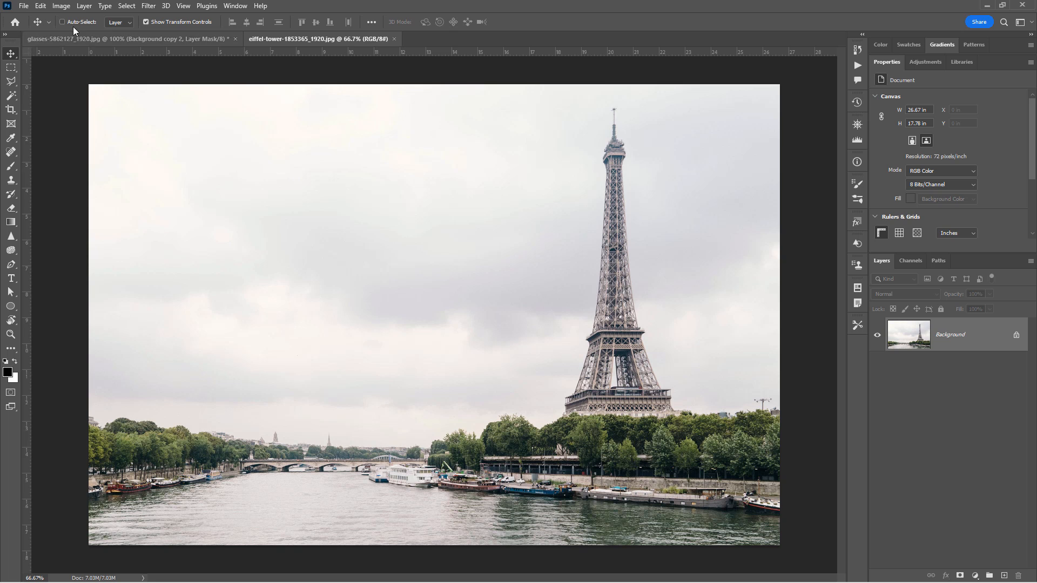
Step: Convert the Eiffel Tower photo to black and white using the Default preset
{"action": "left_click", "coordinate": [64, 6]}
{"action": "mouse_move", "coordinate": [78, 36]}
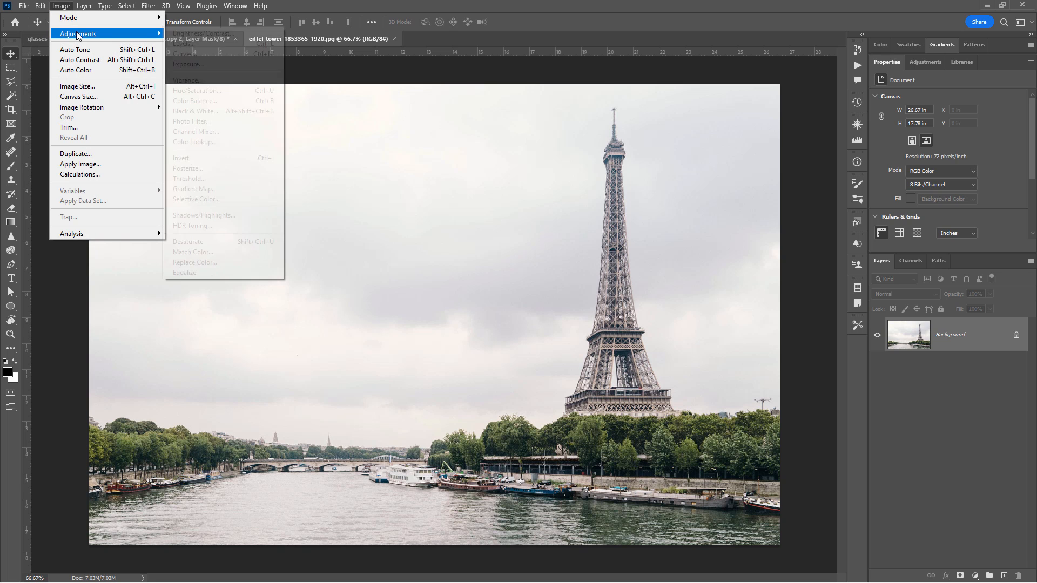
{"action": "left_click", "coordinate": [204, 111]}
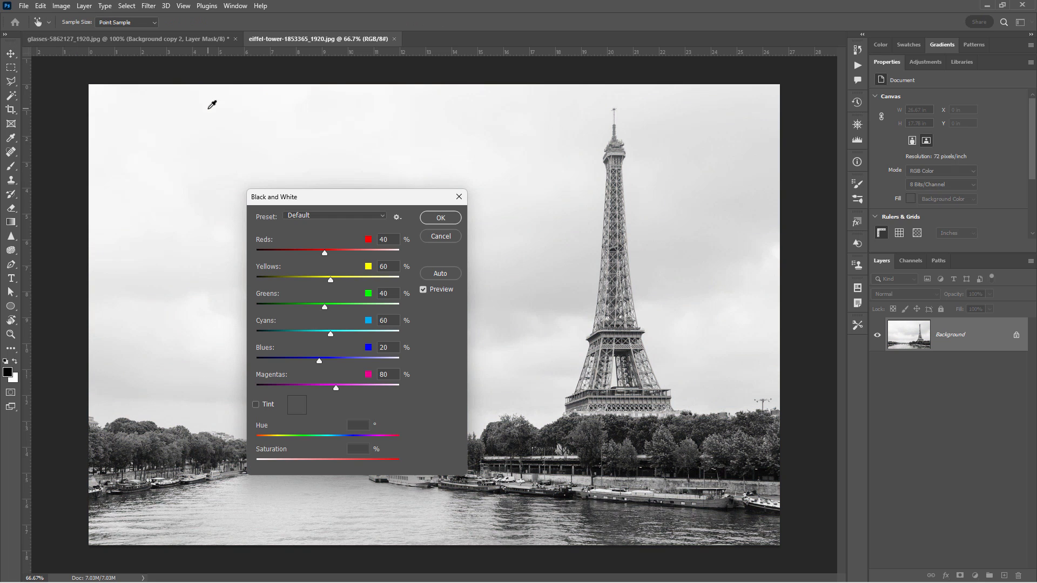
{"action": "left_click", "coordinate": [440, 218]}
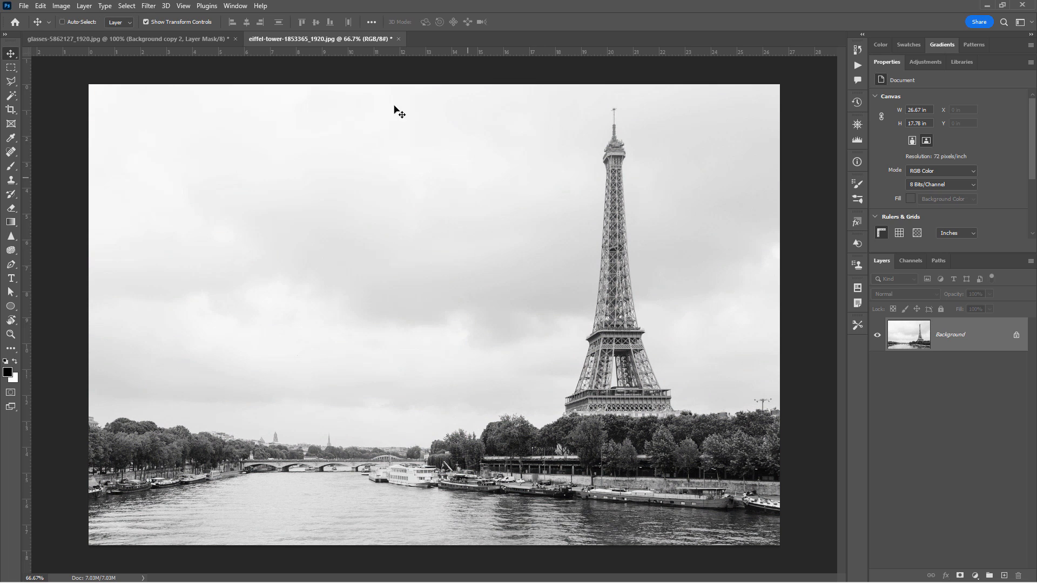
Step: Float the Eiffel Tower image in its own window, copy it into the glasses document, and close the source without saving
{"action": "left_click_drag", "start_coordinate": [353, 41], "coordinate": [327, 330]}
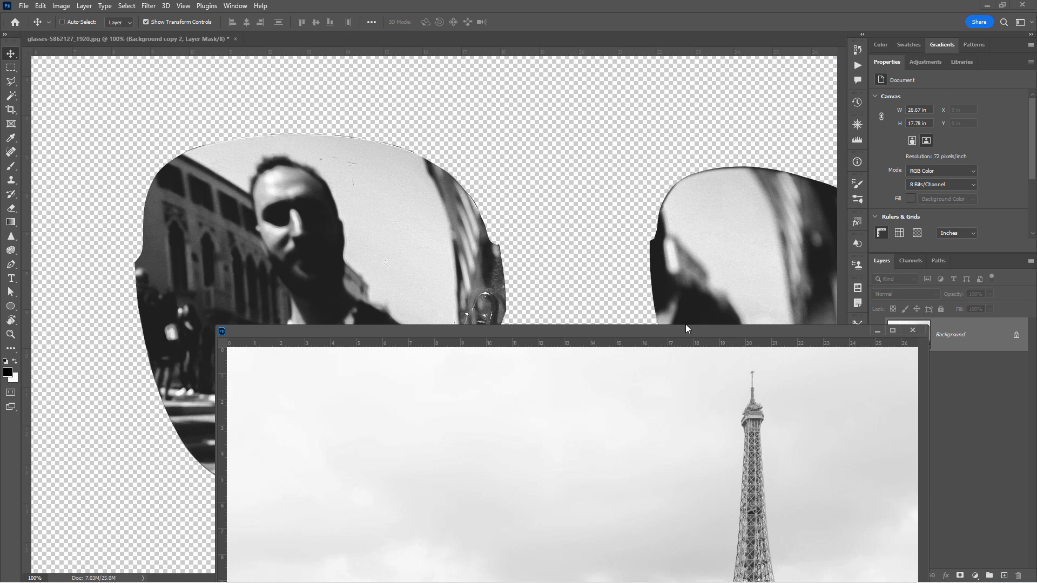
{"action": "left_click_drag", "start_coordinate": [755, 331], "coordinate": [651, 367]}
{"action": "left_click_drag", "start_coordinate": [927, 342], "coordinate": [415, 258]}
{"action": "left_click", "coordinate": [811, 366]}
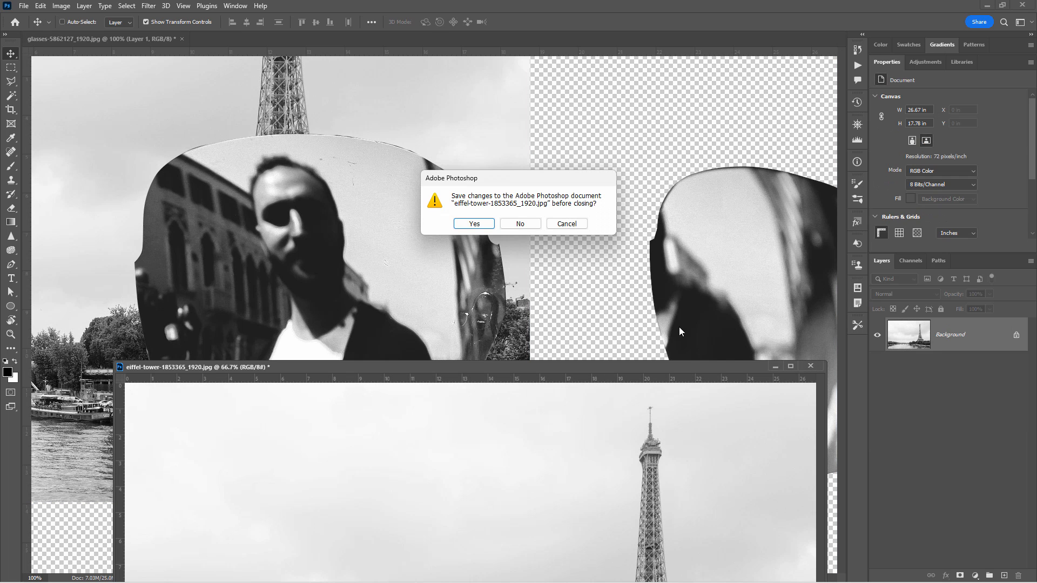
{"action": "left_click", "coordinate": [519, 223]}
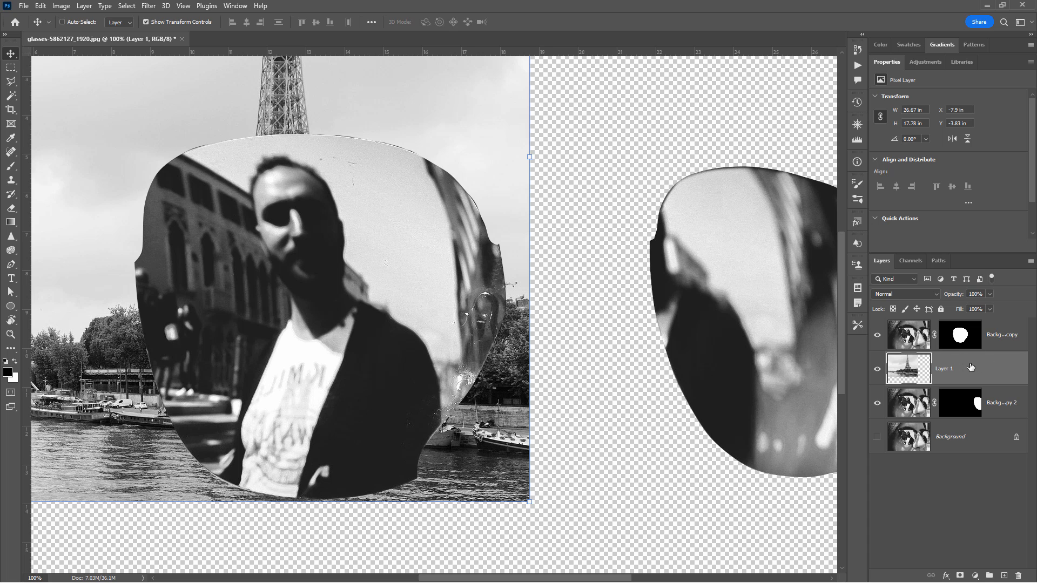
Step: Bring the Eiffel Tower layer to the top of the stack and scale it to about 53.91% over the full lens
{"action": "left_click_drag", "start_coordinate": [970, 367], "coordinate": [963, 331]}
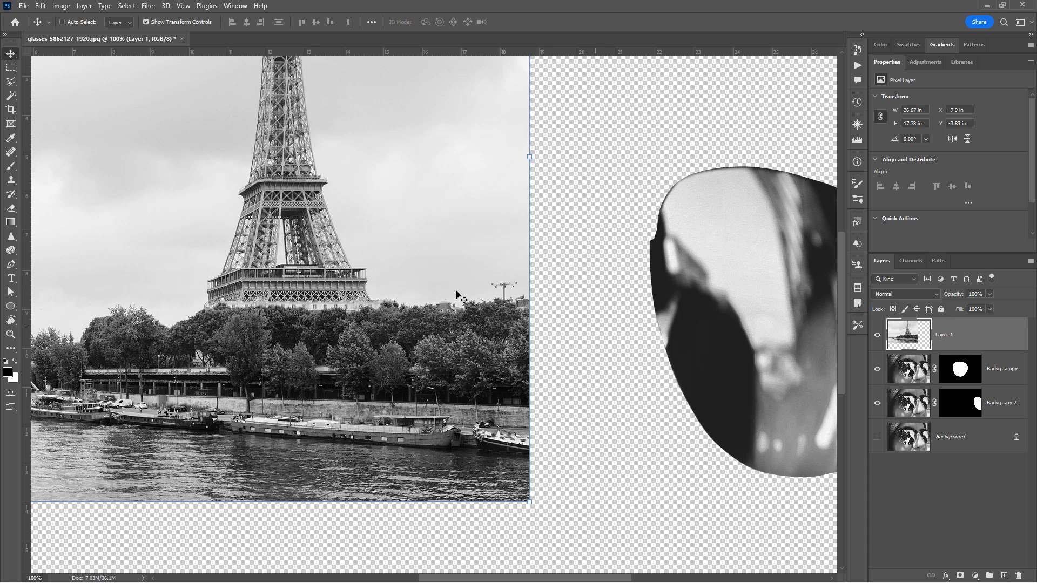
{"action": "left_click_drag", "start_coordinate": [384, 190], "coordinate": [484, 443]}
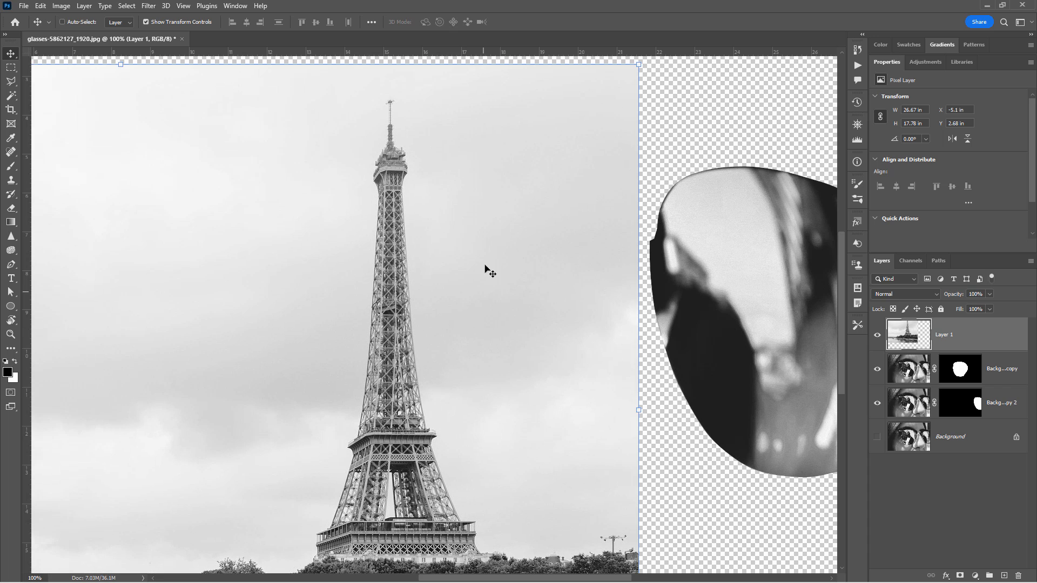
{"action": "left_click_drag", "start_coordinate": [638, 85], "coordinate": [475, 184]}
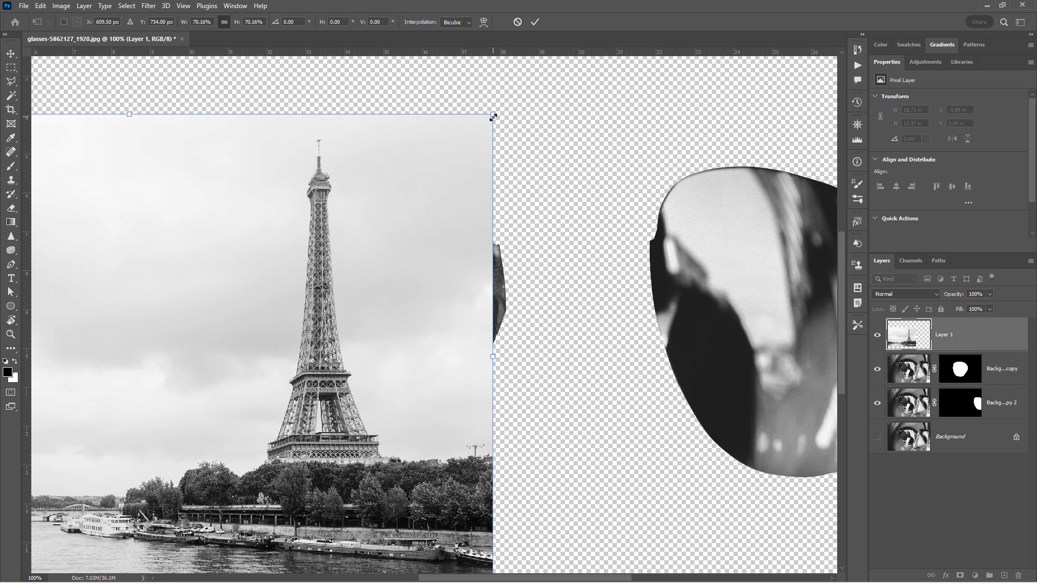
{"action": "left_click_drag", "start_coordinate": [493, 117], "coordinate": [329, 285]}
{"action": "left_click_drag", "start_coordinate": [229, 362], "coordinate": [446, 227]}
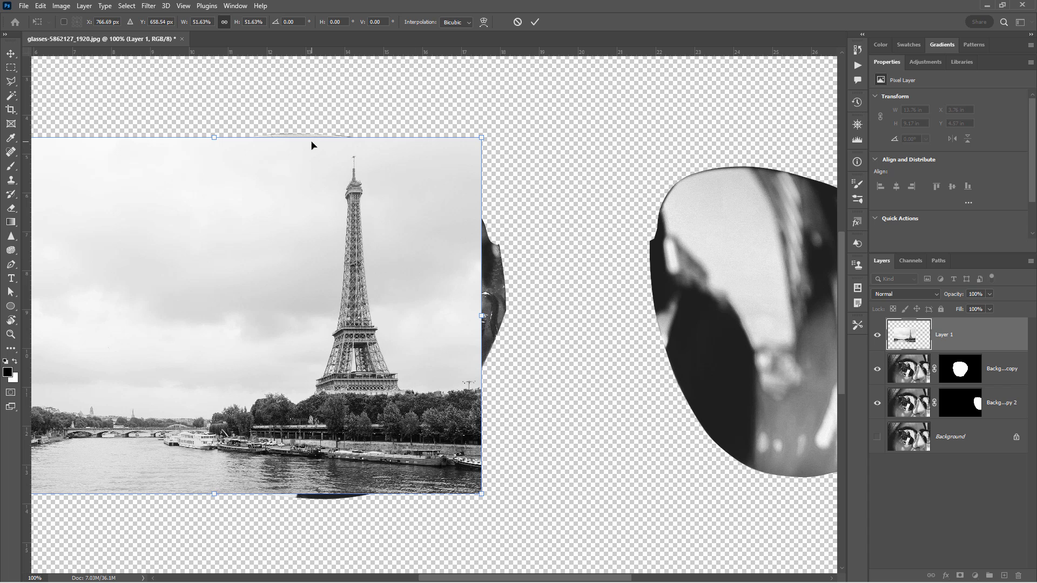
{"action": "left_click_drag", "start_coordinate": [327, 217], "coordinate": [319, 251]}
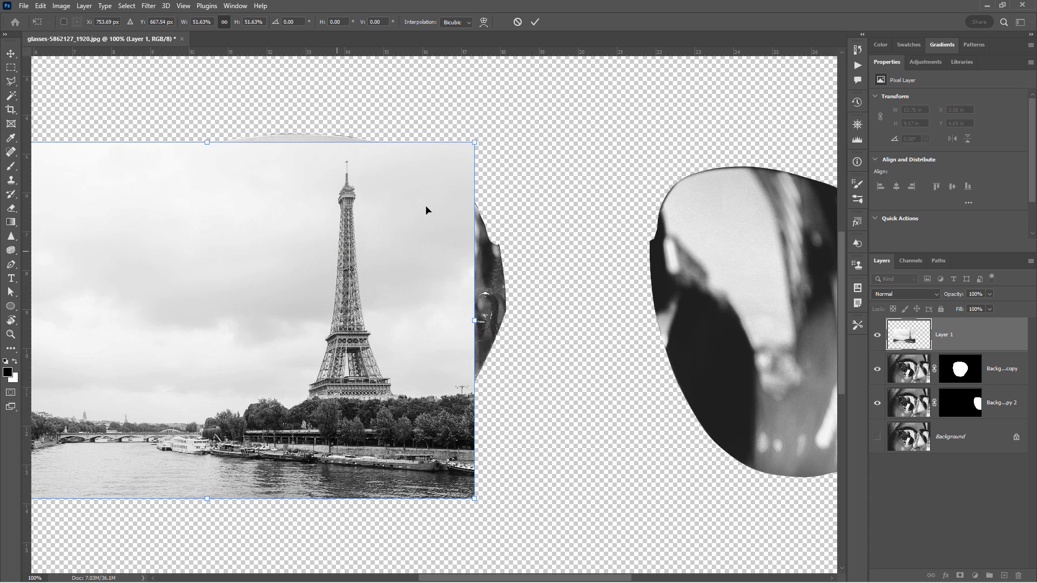
{"action": "left_click_drag", "start_coordinate": [477, 142], "coordinate": [497, 126]}
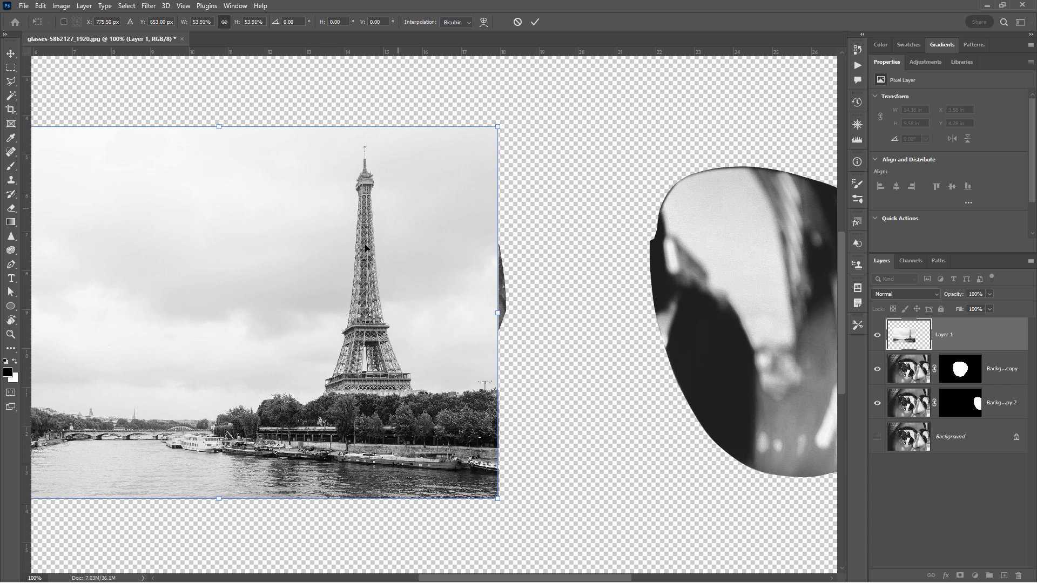
{"action": "mouse_move", "coordinate": [407, 301]}
{"action": "left_mouse_down"}
{"action": "mouse_move", "coordinate": [379, 300]}
{"action": "mouse_move", "coordinate": [422, 308]}
{"action": "left_mouse_up"}
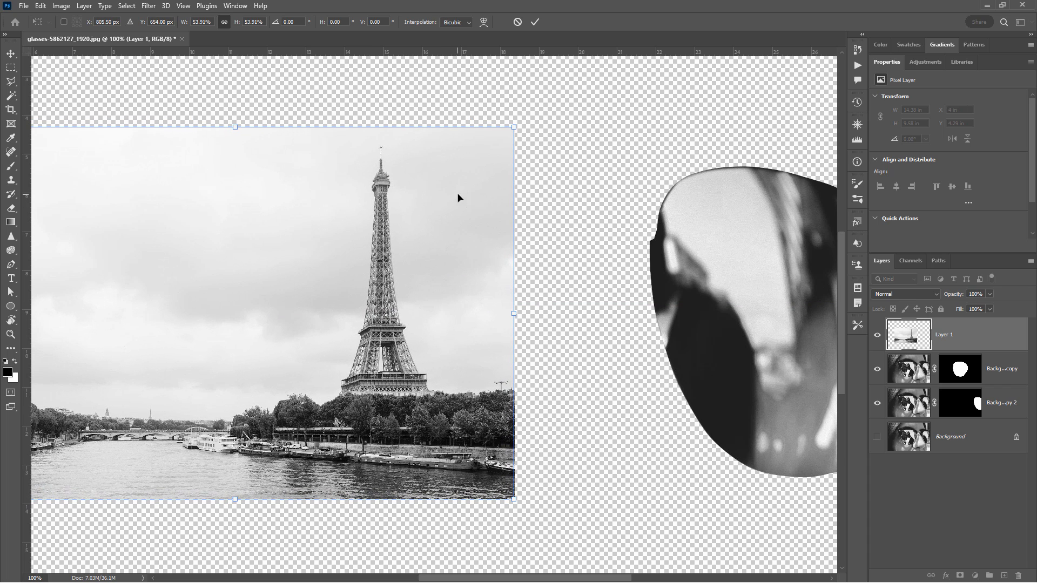
{"action": "left_click", "coordinate": [878, 337]}
{"action": "left_click", "coordinate": [877, 338]}
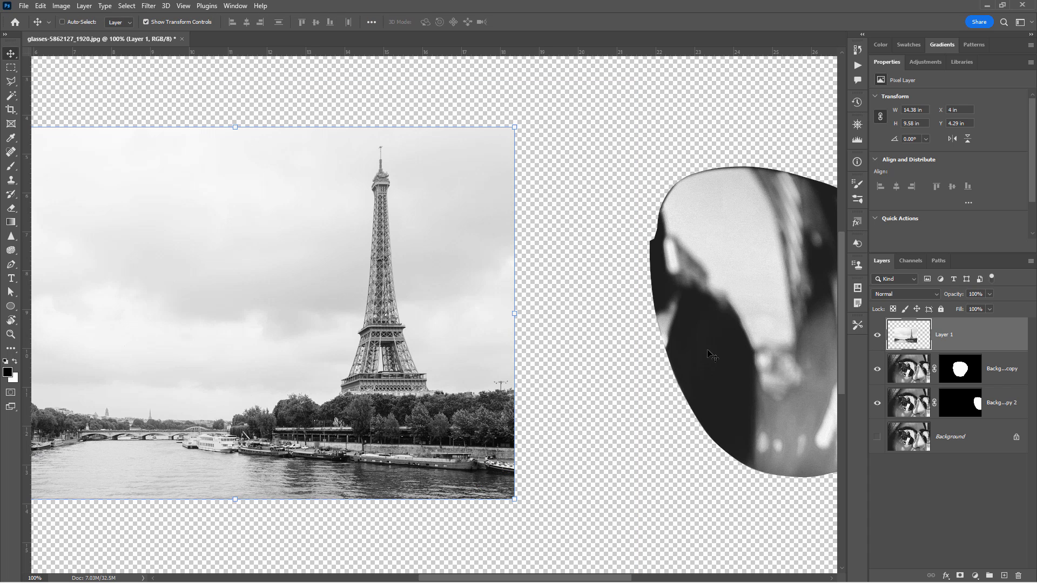
Step: Copy the full lens mask from Background copy onto Layer 1
{"action": "left_click", "coordinate": [999, 372]}
{"action": "left_click", "coordinate": [964, 372]}
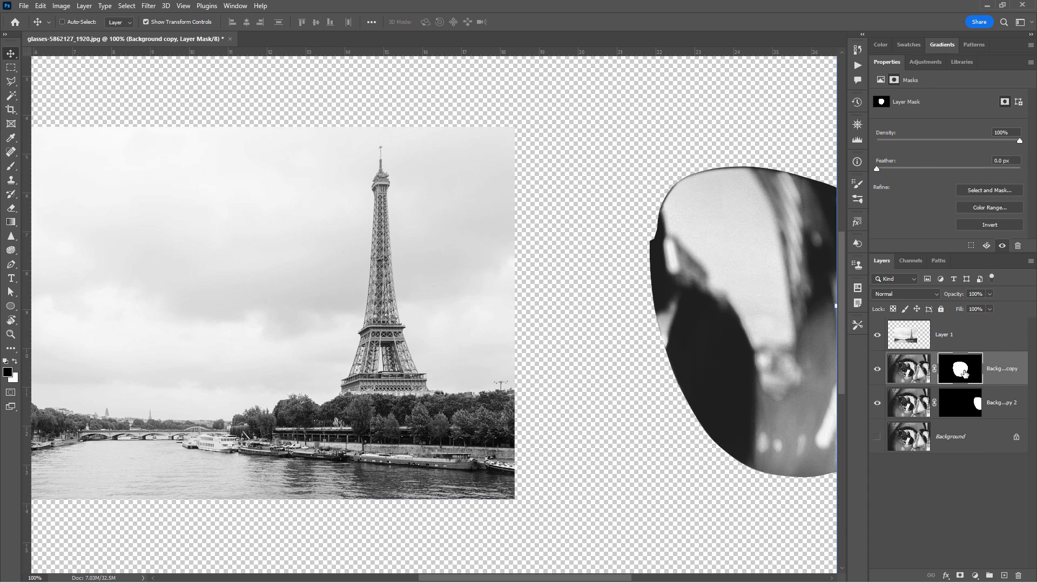
{"action": "left_click_drag", "start_coordinate": [964, 373], "coordinate": [964, 350]}
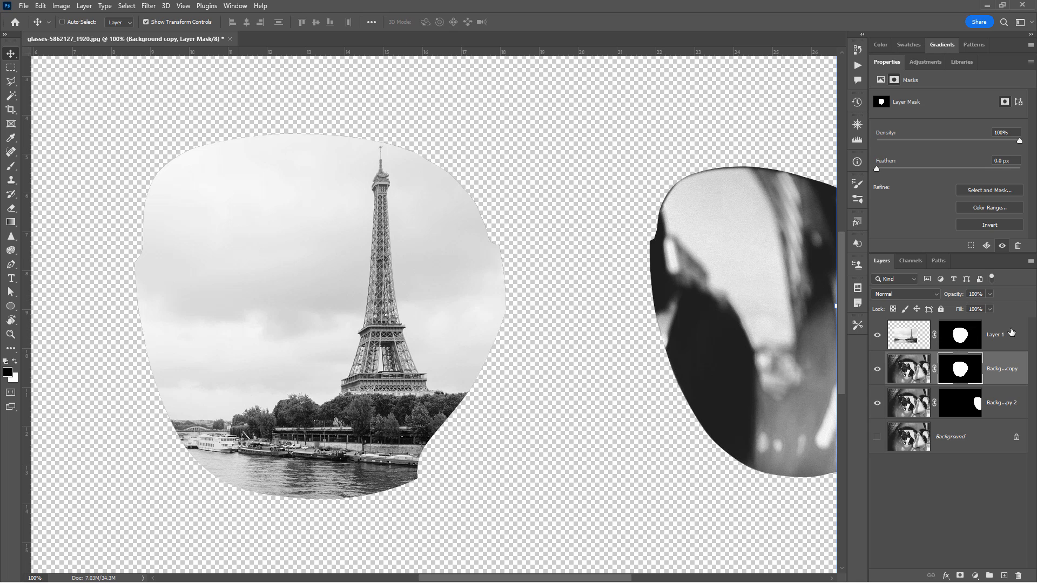
Step: Duplicate Layer 1 as Layer 1 copy and place the duplicate directly above Background copy 2
{"action": "left_click", "coordinate": [914, 336]}
{"action": "right_click", "coordinate": [991, 340]}
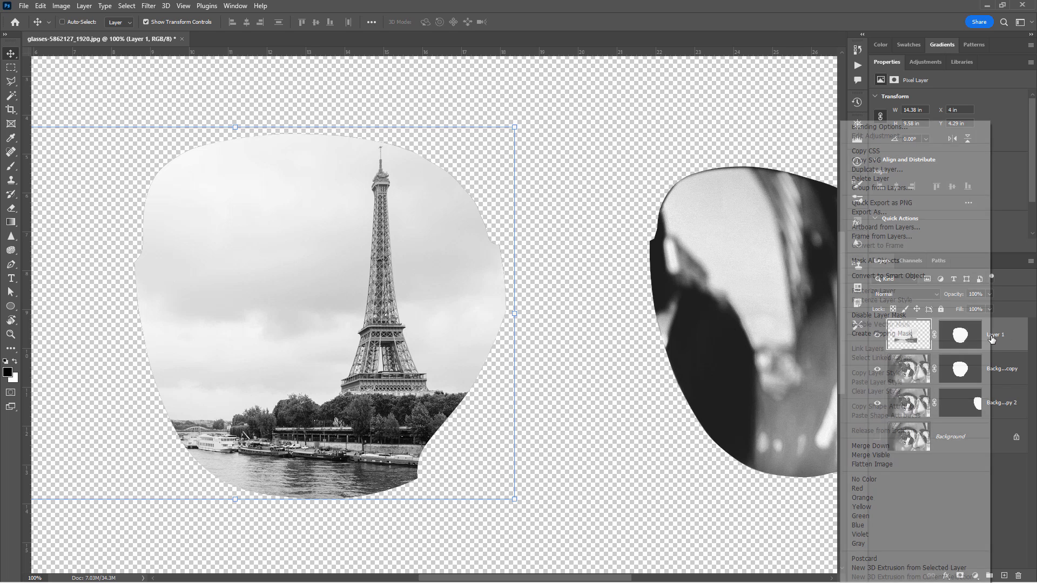
{"action": "left_click", "coordinate": [877, 169]}
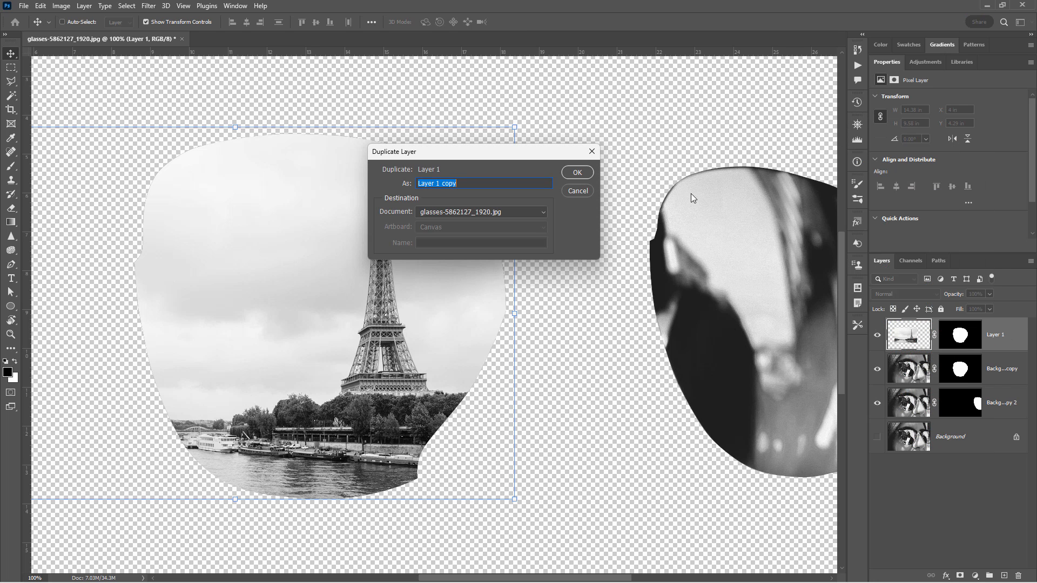
{"action": "left_click", "coordinate": [576, 172]}
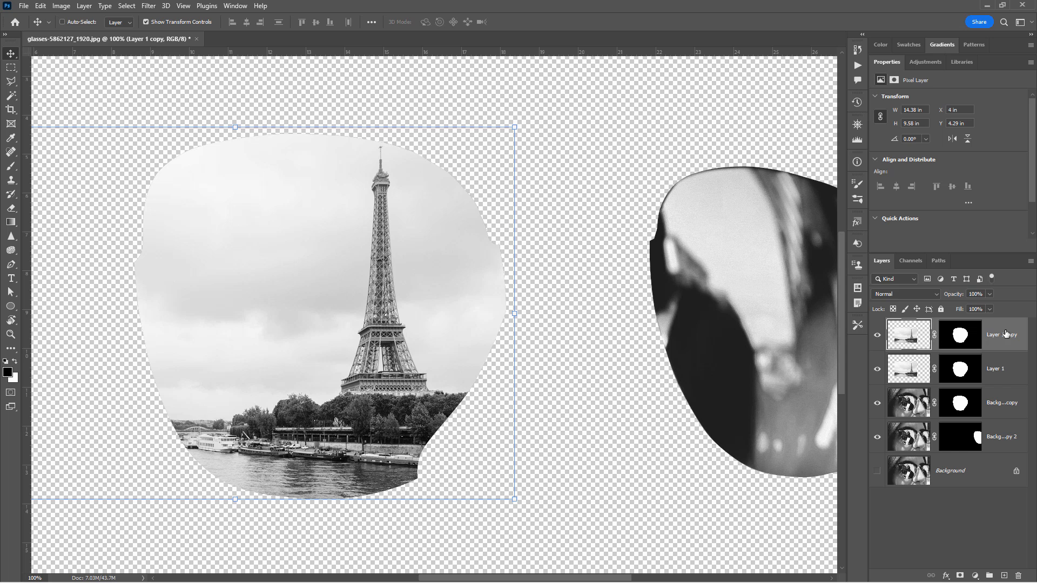
{"action": "left_click_drag", "start_coordinate": [1004, 332], "coordinate": [929, 447]}
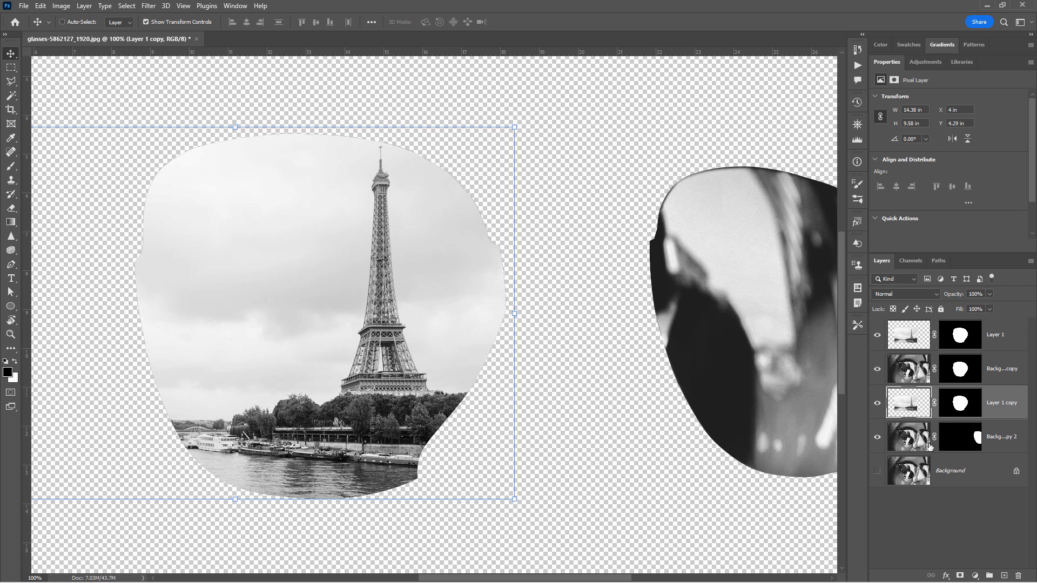
Step: Replace the mask on Layer 1 copy with a copy of Background copy 2's mask and make the layer's image active
{"action": "right_click", "coordinate": [963, 405]}
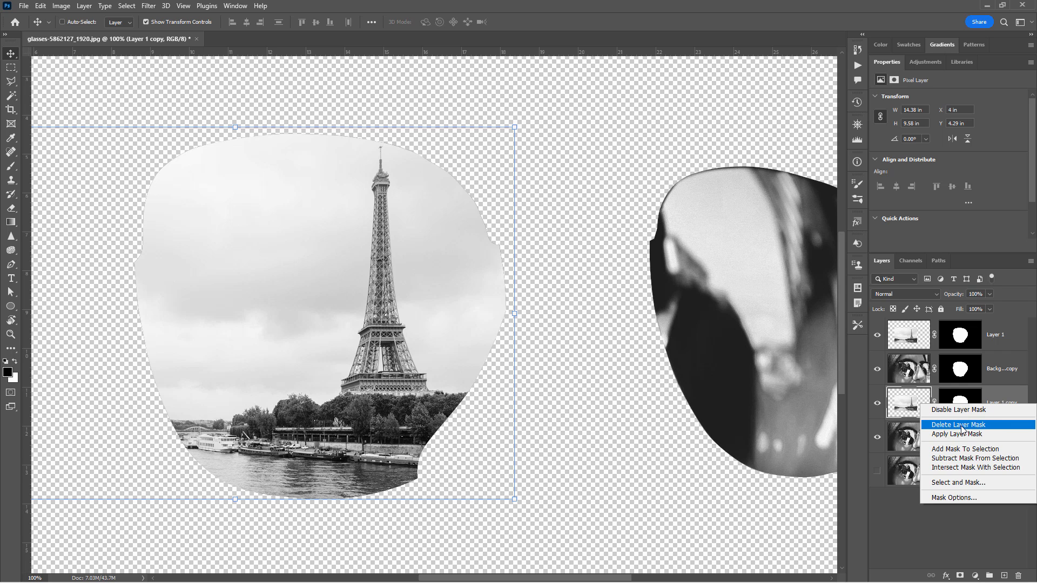
{"action": "left_click", "coordinate": [960, 425]}
{"action": "left_click", "coordinate": [960, 427]}
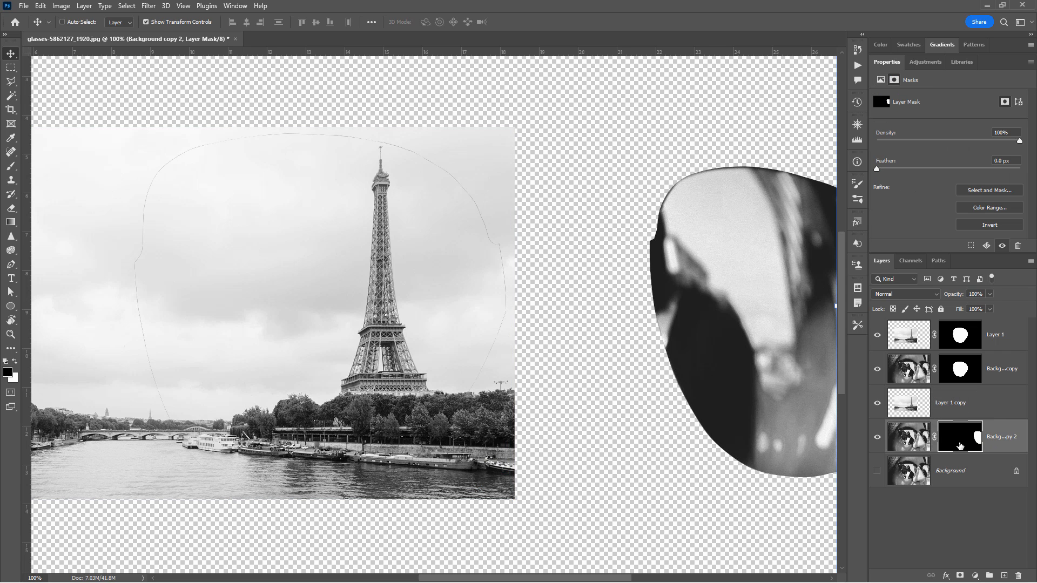
{"action": "left_click_drag", "start_coordinate": [960, 446], "coordinate": [957, 412]}
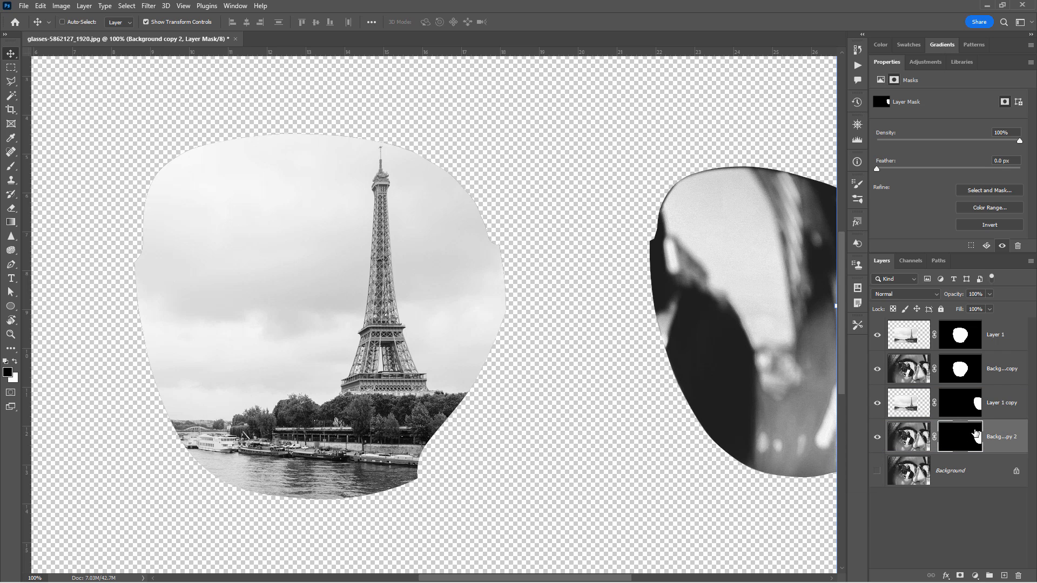
{"action": "left_click", "coordinate": [913, 408]}
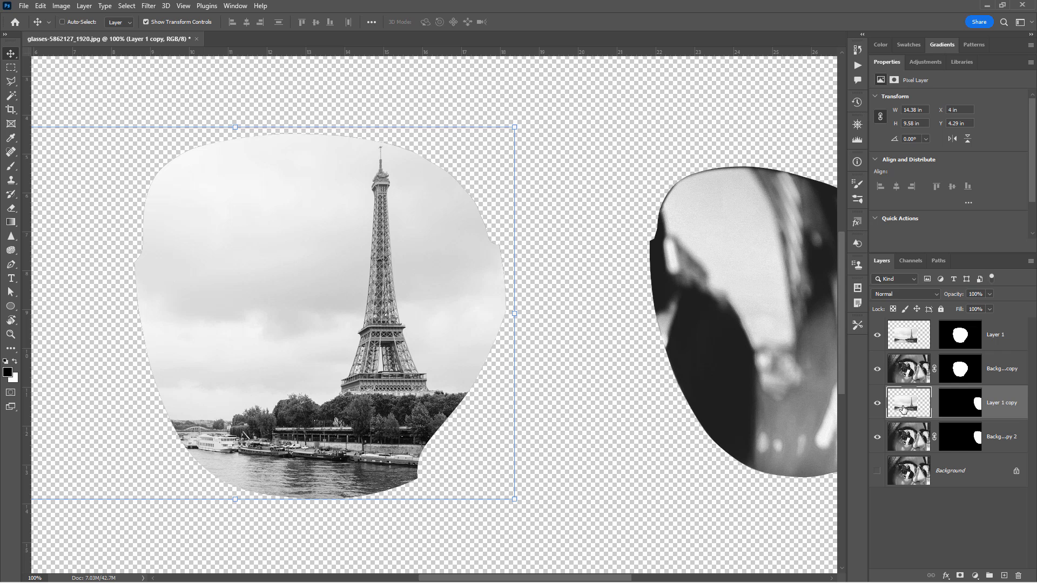
Step: Move the Eiffel Tower image on Layer 1 copy into the partly visible second lens, at about X 12.99 in, Y 4.58 in
{"action": "left_click_drag", "start_coordinate": [430, 373], "coordinate": [764, 399]}
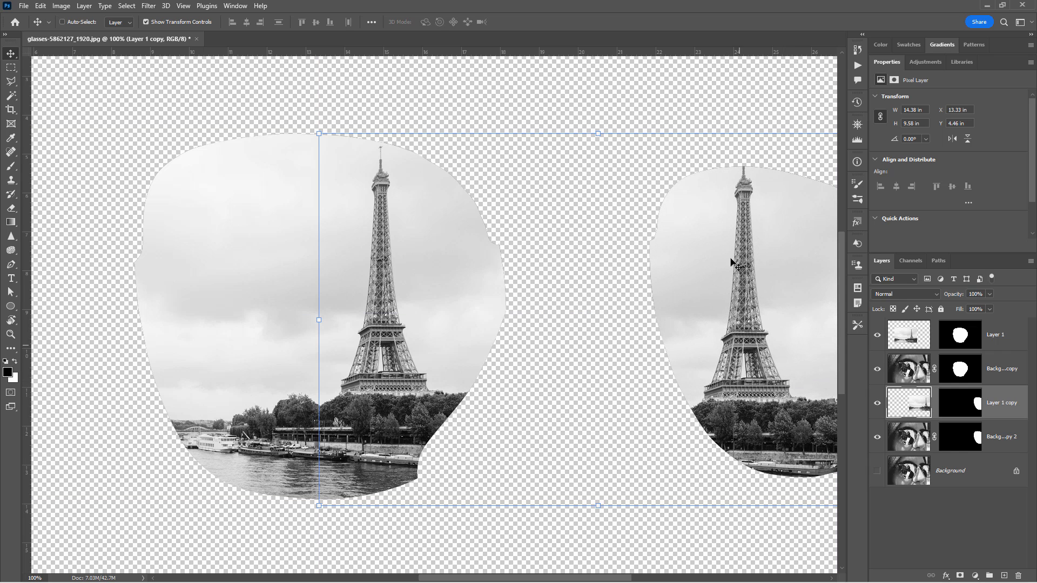
{"action": "left_click_drag", "start_coordinate": [742, 354], "coordinate": [727, 359]}
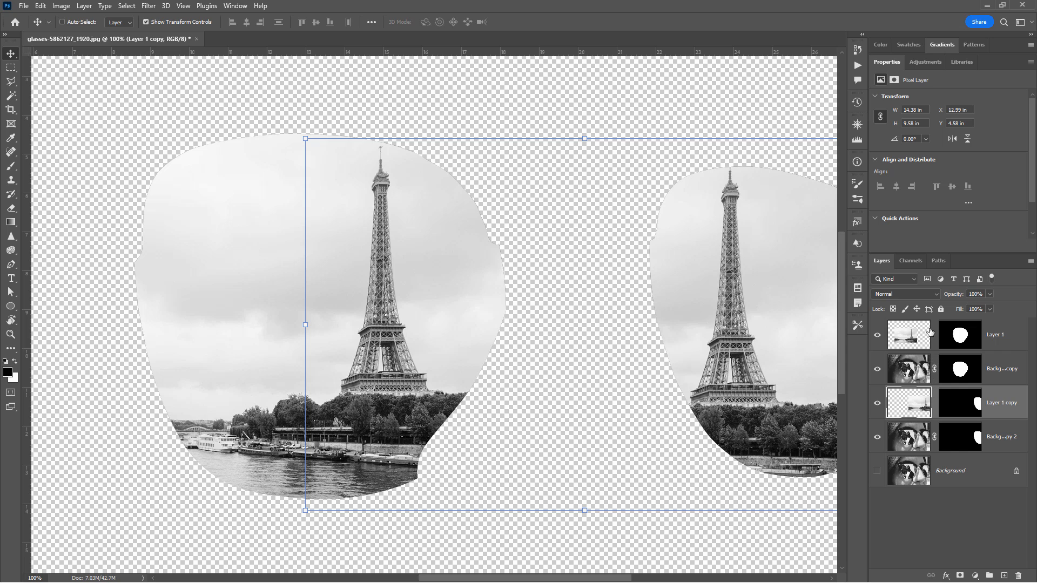
Step: Bulge Layer 1's Eiffel Tower image with Liquify, using the Bloat tool at size 664 on the area beside the tower
{"action": "left_click", "coordinate": [912, 338]}
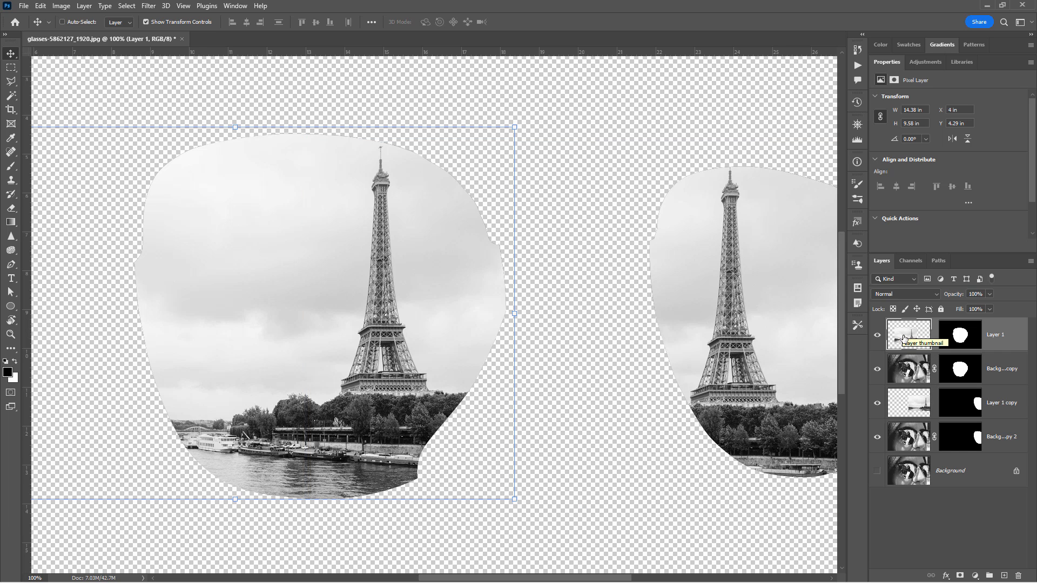
{"action": "left_click", "coordinate": [147, 6]}
{"action": "left_click", "coordinate": [182, 107]}
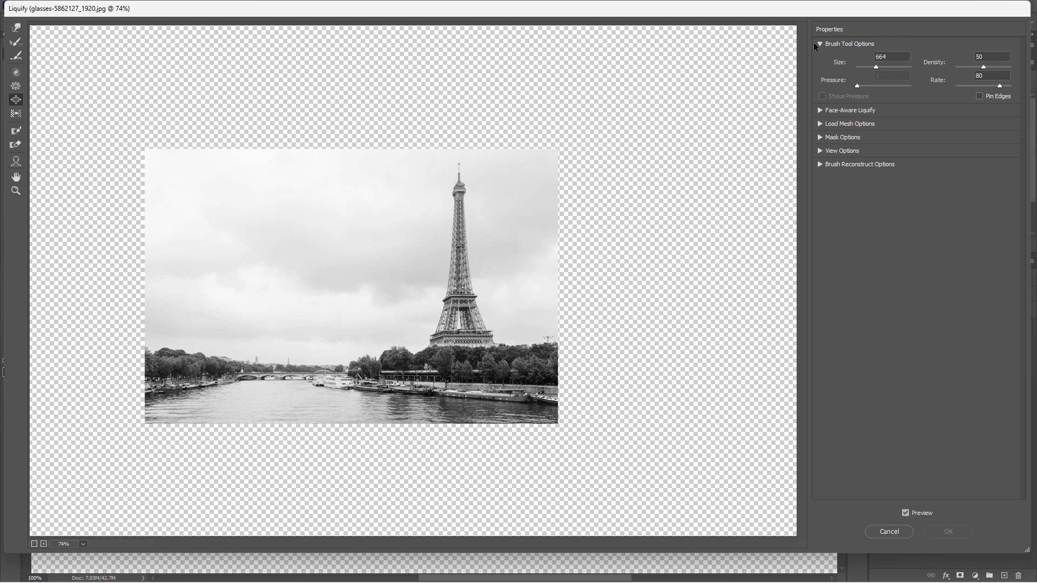
{"action": "left_click", "coordinate": [820, 109]}
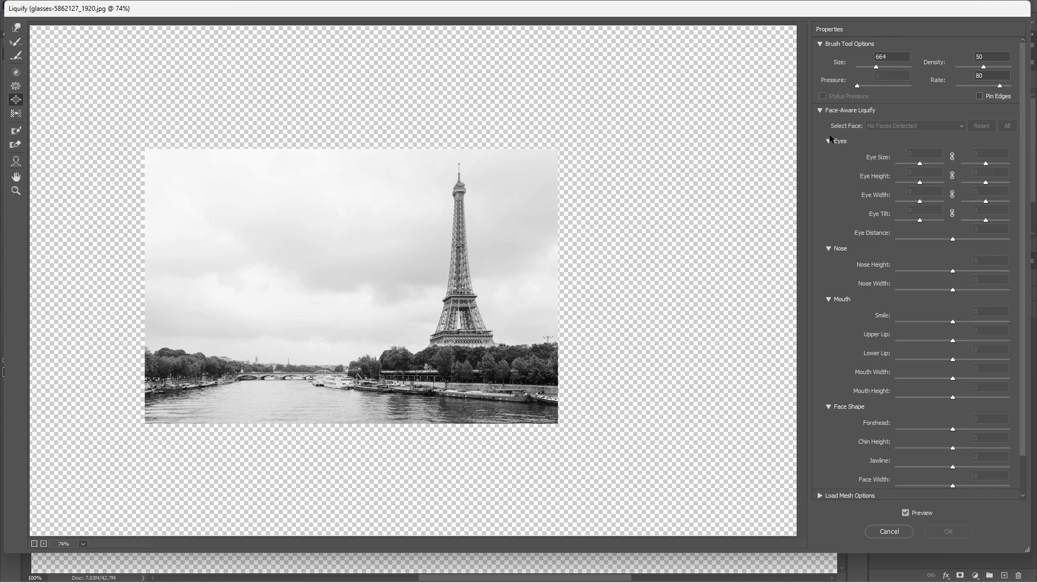
{"action": "left_click", "coordinate": [819, 112]}
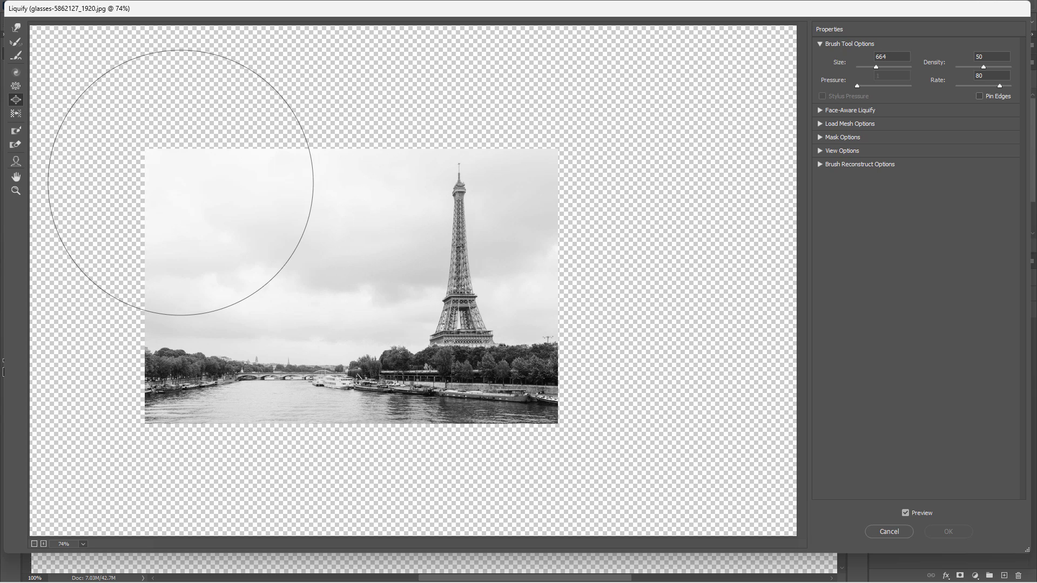
{"action": "mouse_move", "coordinate": [391, 274]}
{"action": "left_mouse_down"}
{"action": "mouse_move", "coordinate": [412, 276]}
{"action": "mouse_move", "coordinate": [386, 276]}
{"action": "left_mouse_up"}
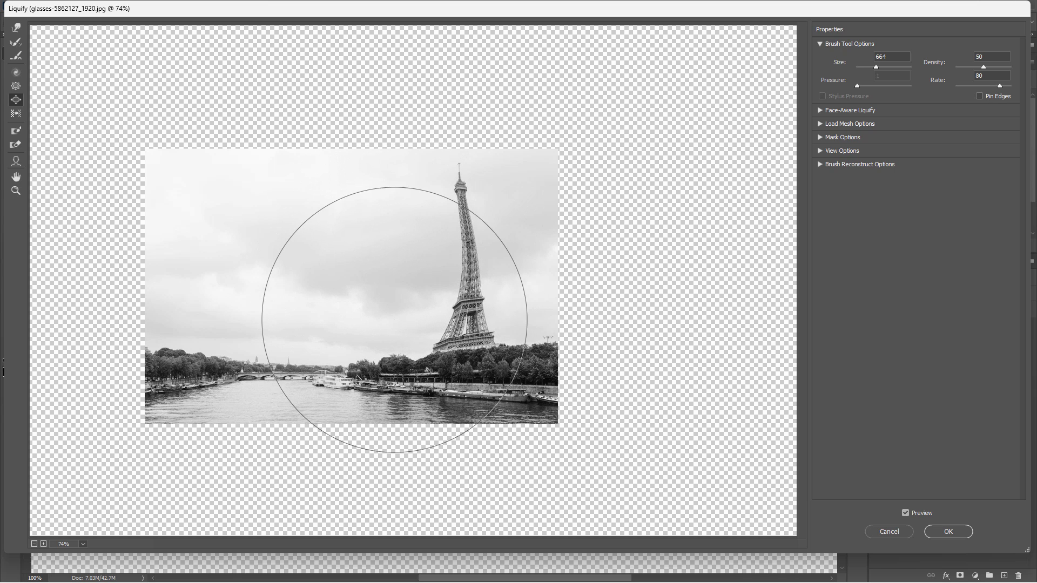
{"action": "left_click_drag", "start_coordinate": [361, 343], "coordinate": [357, 346]}
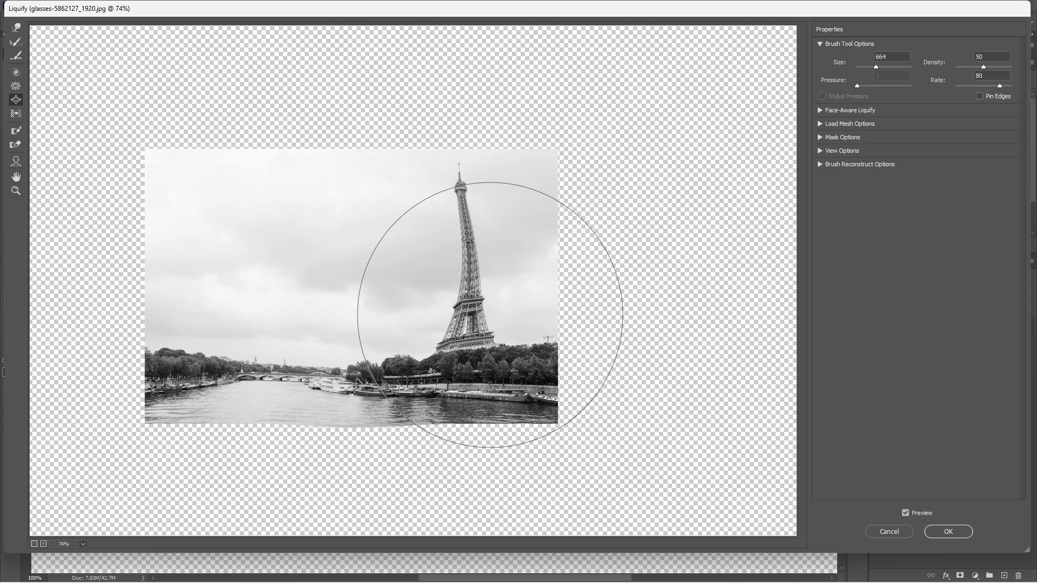
{"action": "left_click", "coordinate": [948, 532]}
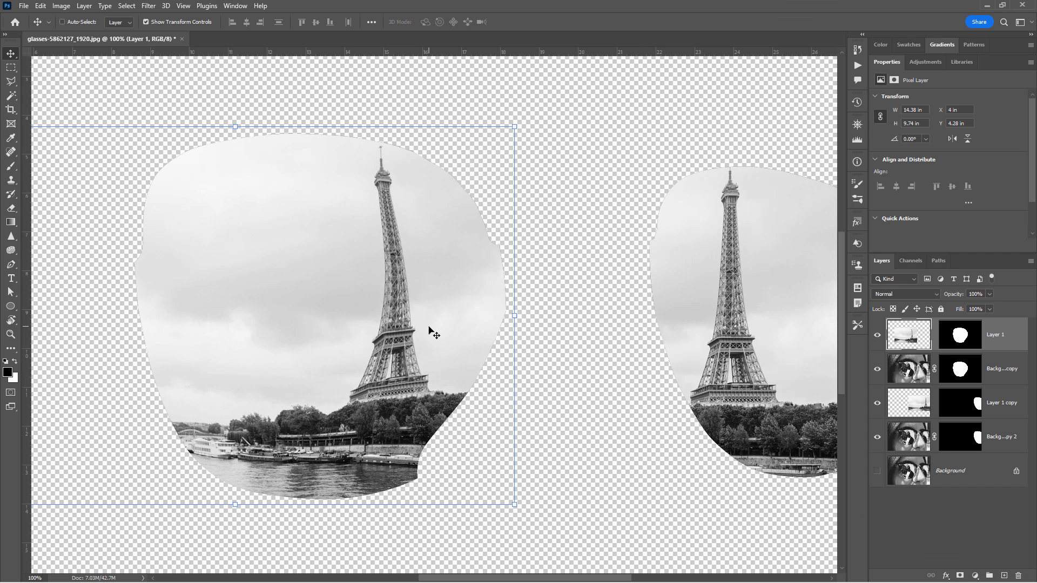
Step: Bulge Layer 1 copy's image with Liquify, using the size 664 Bloat tool from beside the tower down towards the river
{"action": "left_click", "coordinate": [909, 409]}
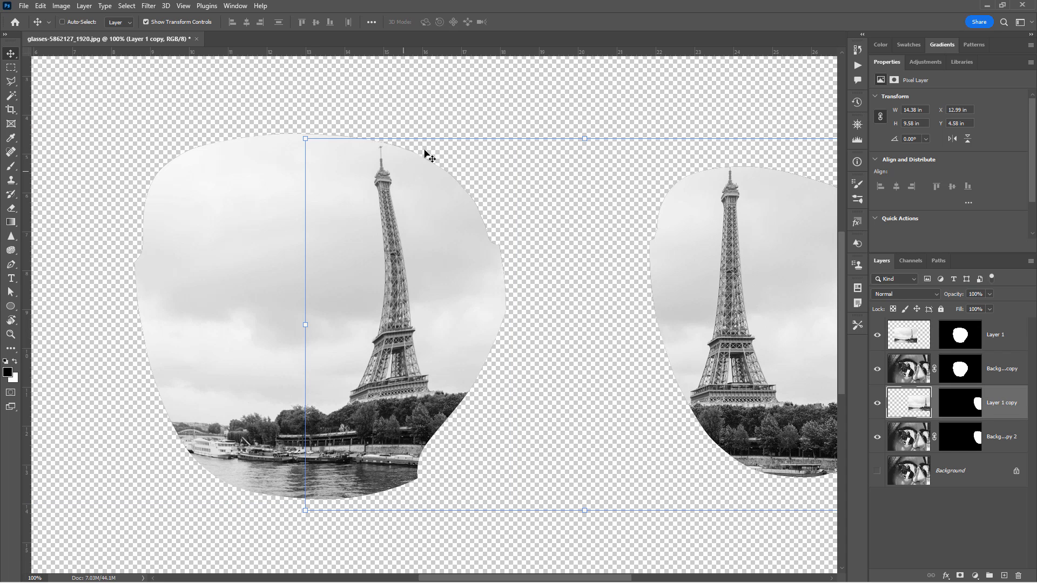
{"action": "left_click", "coordinate": [149, 6]}
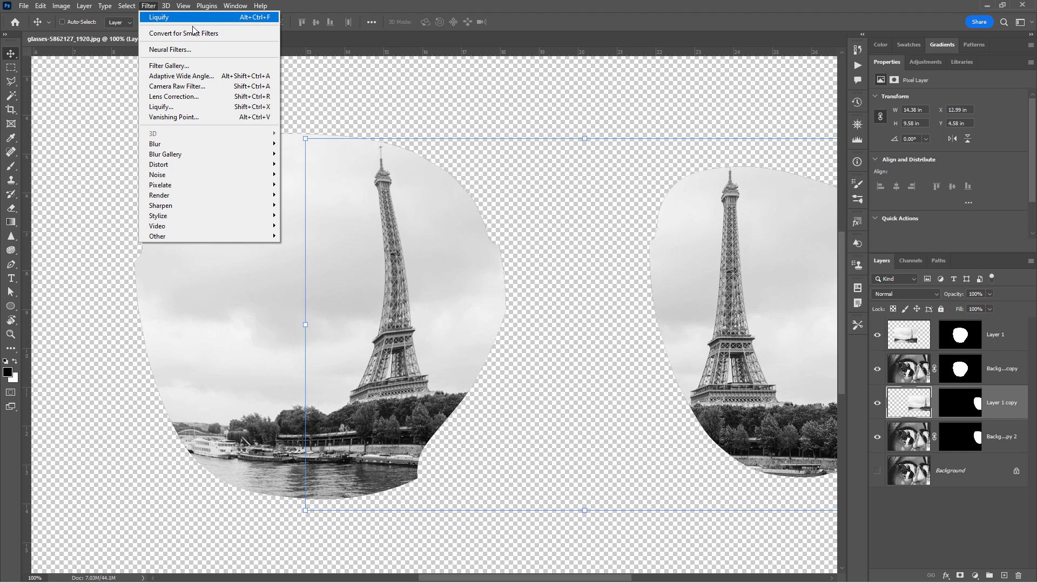
{"action": "left_click", "coordinate": [183, 106]}
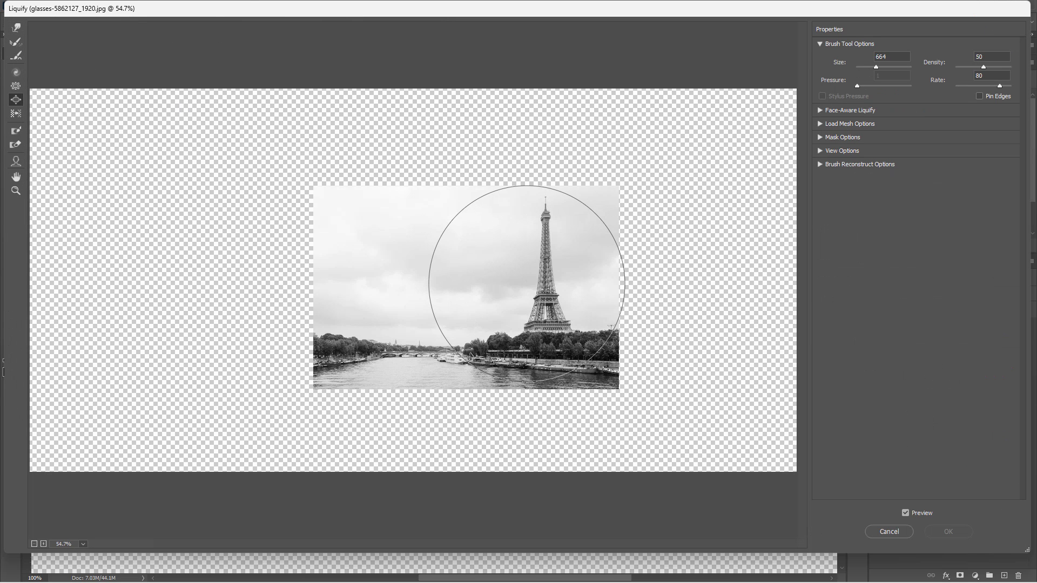
{"action": "mouse_move", "coordinate": [527, 283]}
{"action": "left_mouse_down"}
{"action": "mouse_move", "coordinate": [540, 281]}
{"action": "mouse_move", "coordinate": [503, 282]}
{"action": "mouse_move", "coordinate": [512, 285]}
{"action": "mouse_move", "coordinate": [467, 312]}
{"action": "left_mouse_up"}
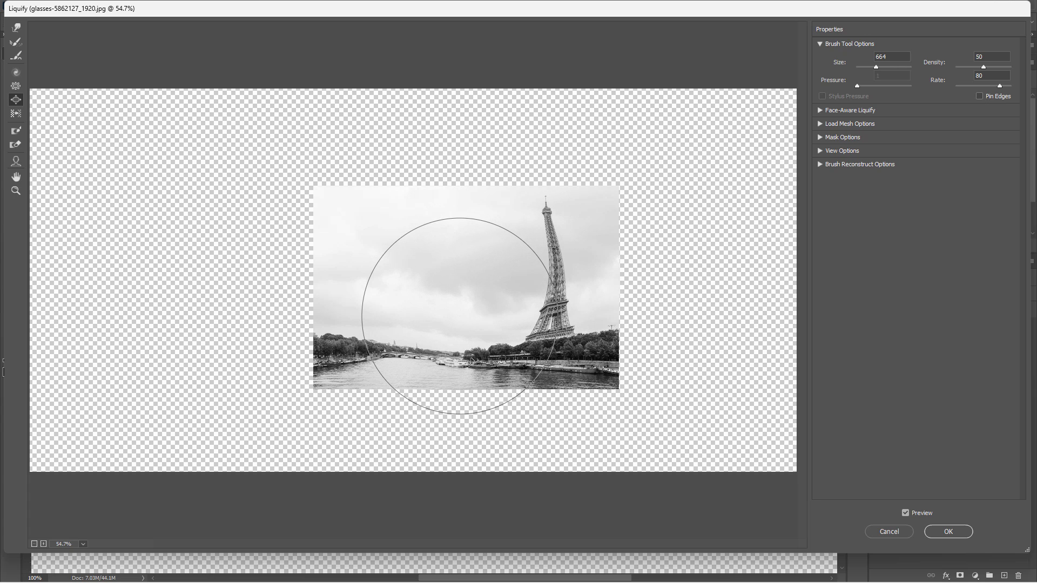
{"action": "left_click", "coordinate": [948, 531]}
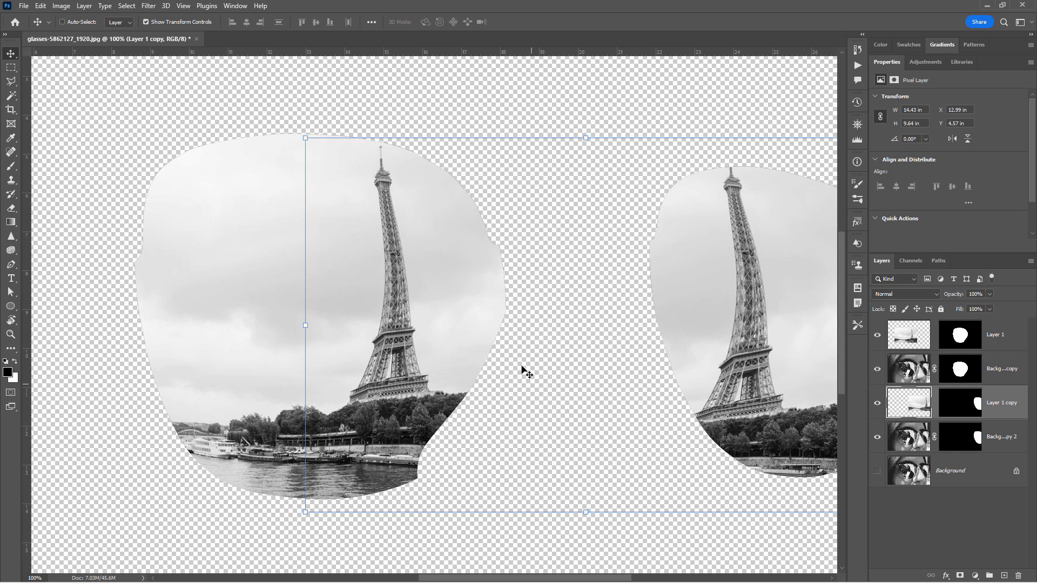
Step: Turn the Background layer's visibility back on and add a new empty layer above Layer 1
{"action": "left_click", "coordinate": [877, 471]}
{"action": "key", "text": "ctrl+0"}
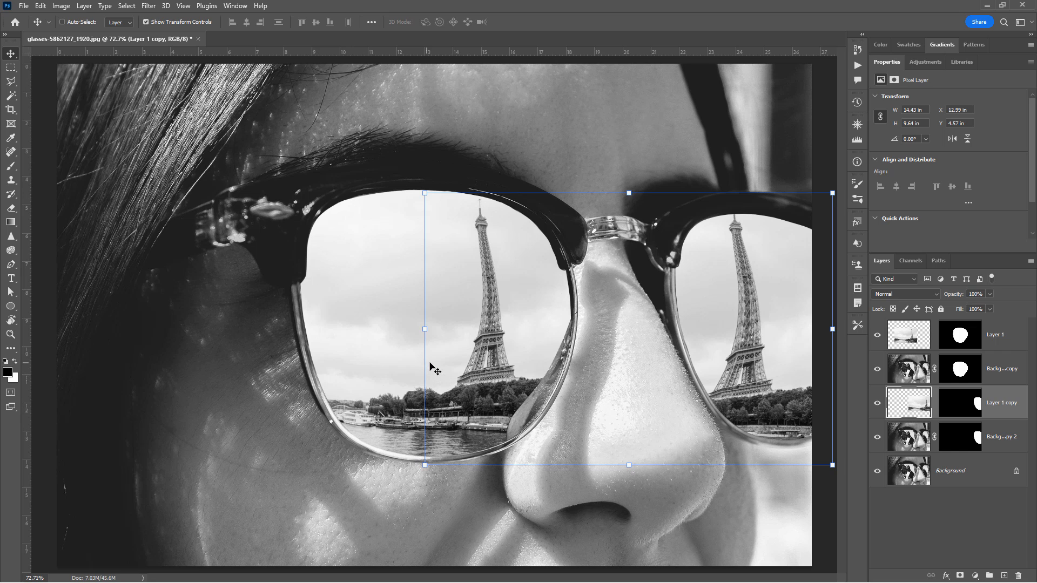
{"action": "left_click", "coordinate": [912, 338]}
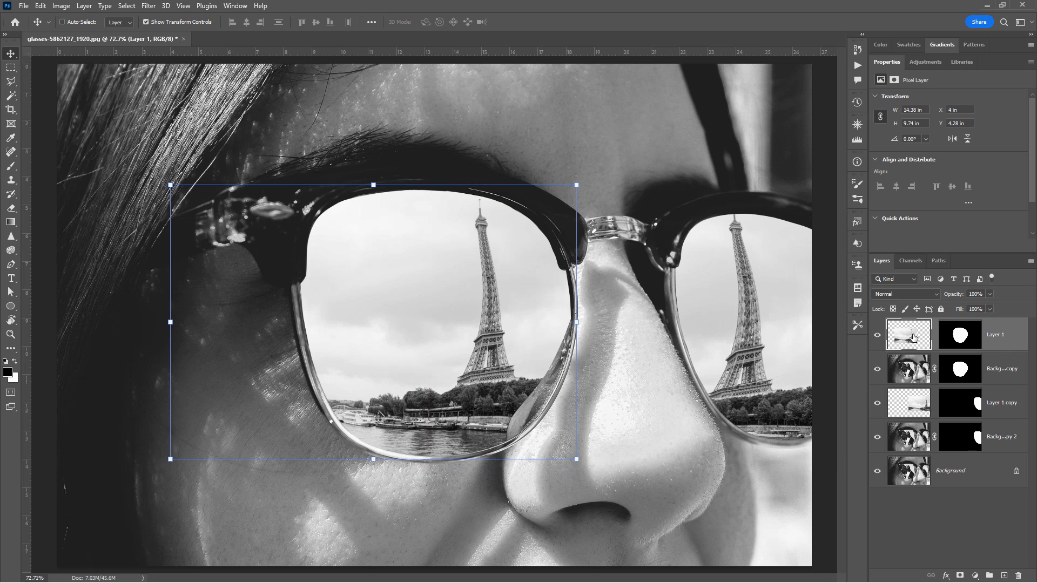
{"action": "left_click", "coordinate": [1005, 576]}
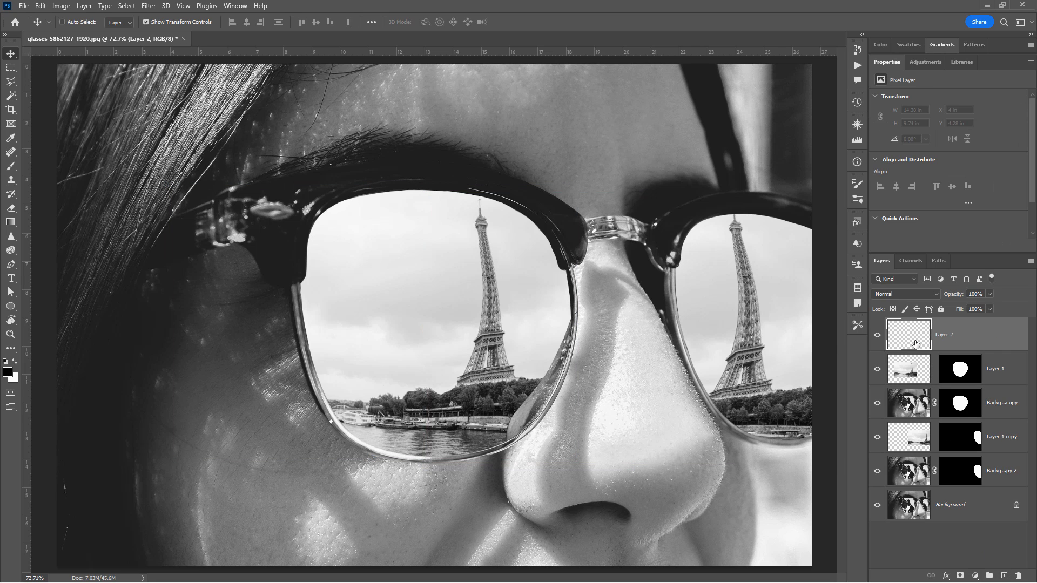
Step: Fill Layer 2 with a reversed black-to-white radial gradient, centred on the full lens's tower and reaching past the lens's lower outer edge
{"action": "left_click", "coordinate": [15, 221]}
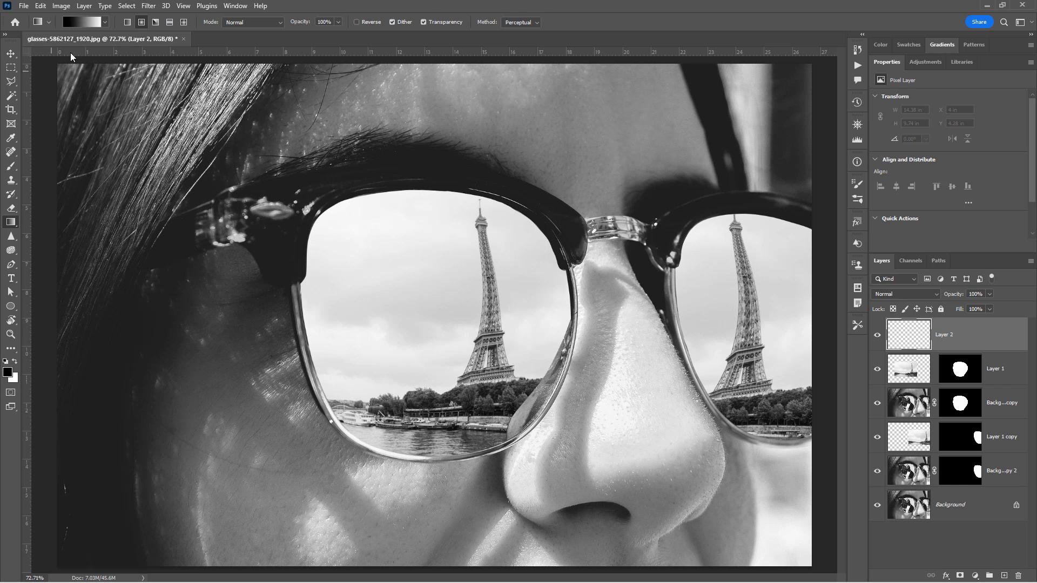
{"action": "left_click", "coordinate": [106, 23]}
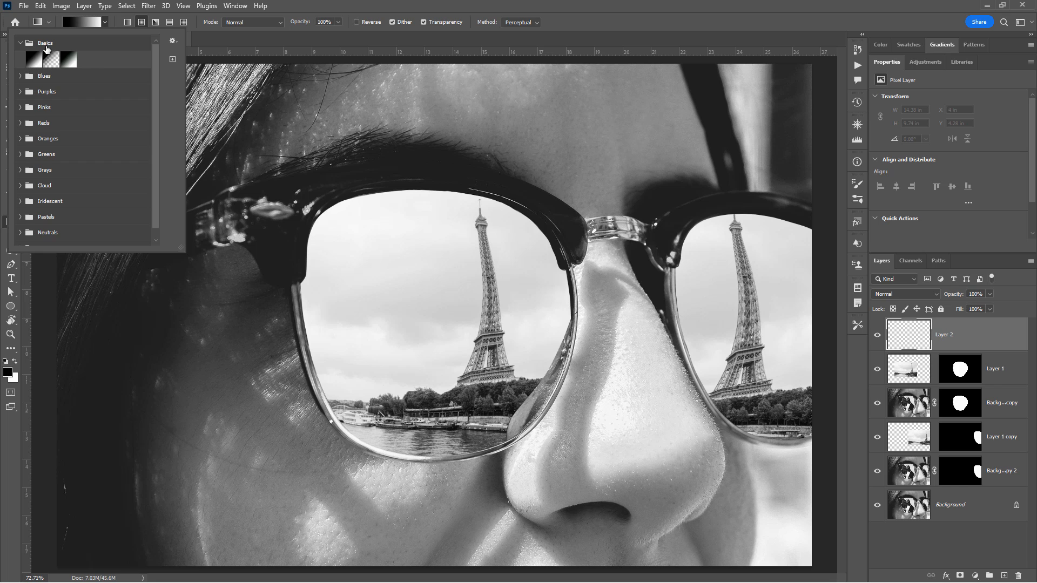
{"action": "left_click", "coordinate": [20, 43]}
{"action": "left_click", "coordinate": [20, 43]}
{"action": "left_click", "coordinate": [35, 59]}
{"action": "left_click", "coordinate": [105, 22]}
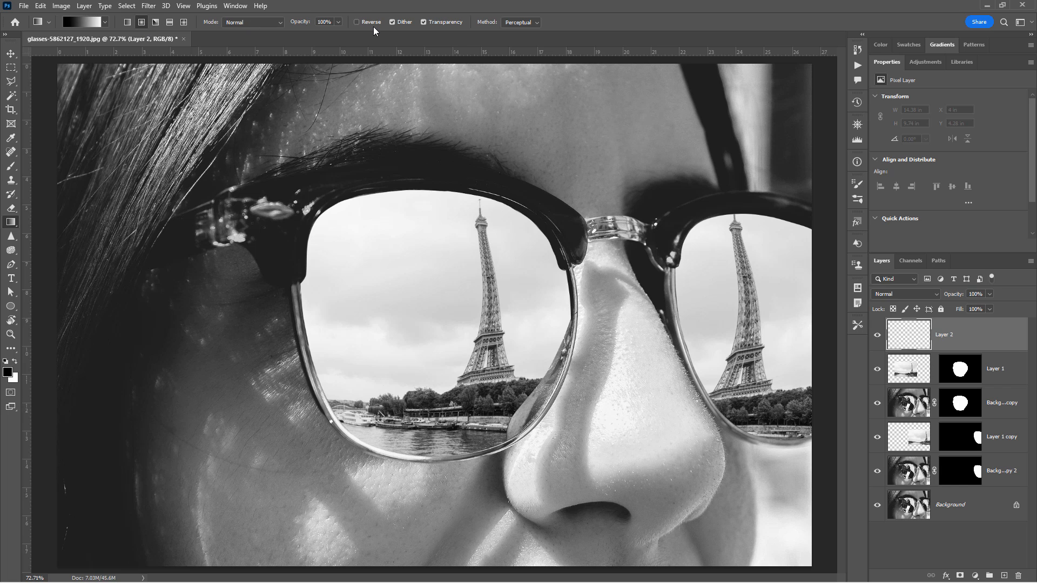
{"action": "left_click", "coordinate": [357, 22]}
{"action": "left_click_drag", "start_coordinate": [484, 287], "coordinate": [289, 479]}
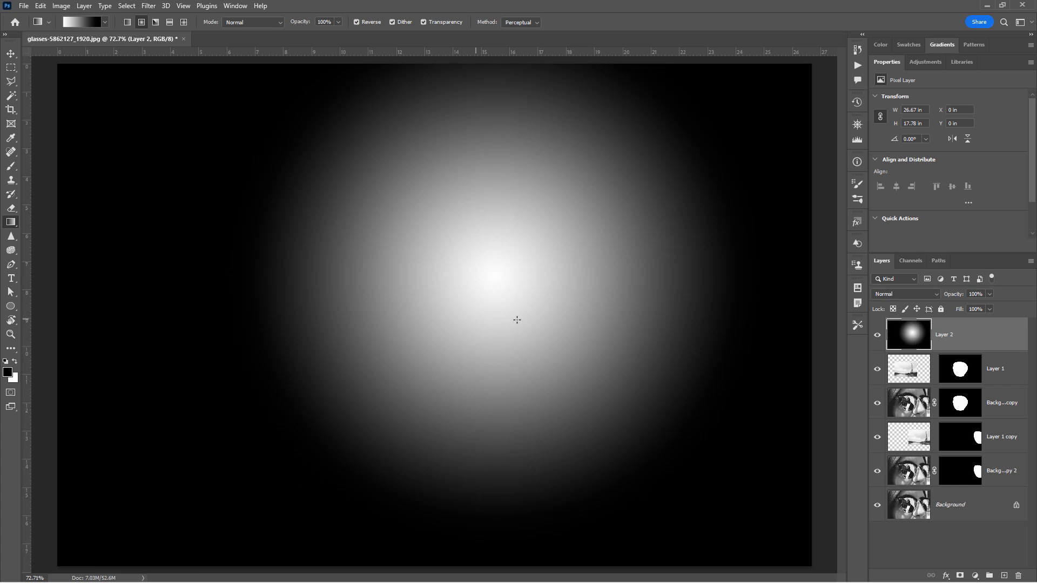
Step: Copy Layer 1's mask onto the gradient Layer 2 and set that layer's blend mode to Multiply
{"action": "left_click", "coordinate": [964, 370]}
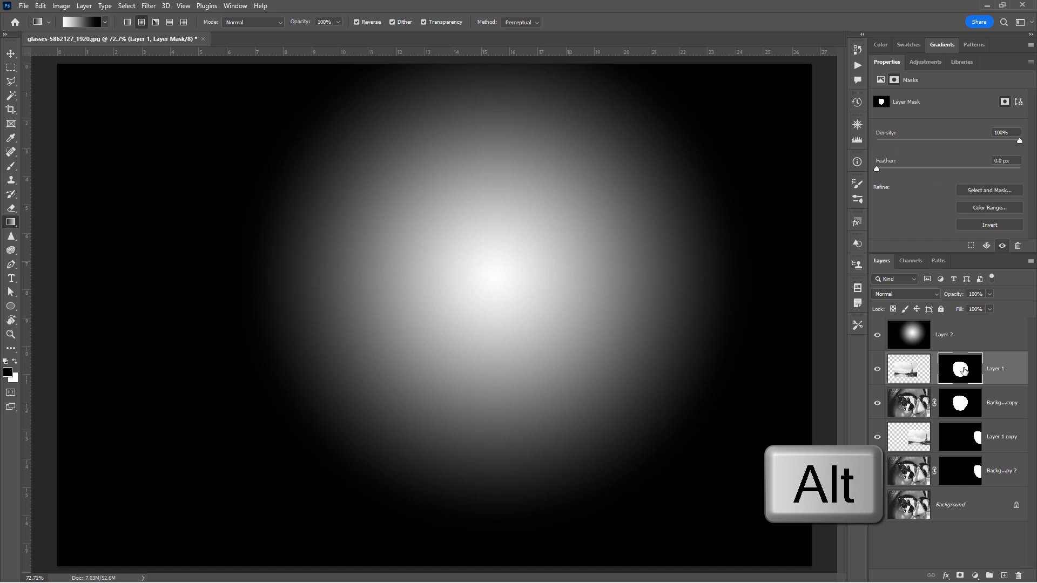
{"action": "left_click_drag", "start_coordinate": [963, 371], "coordinate": [962, 336]}
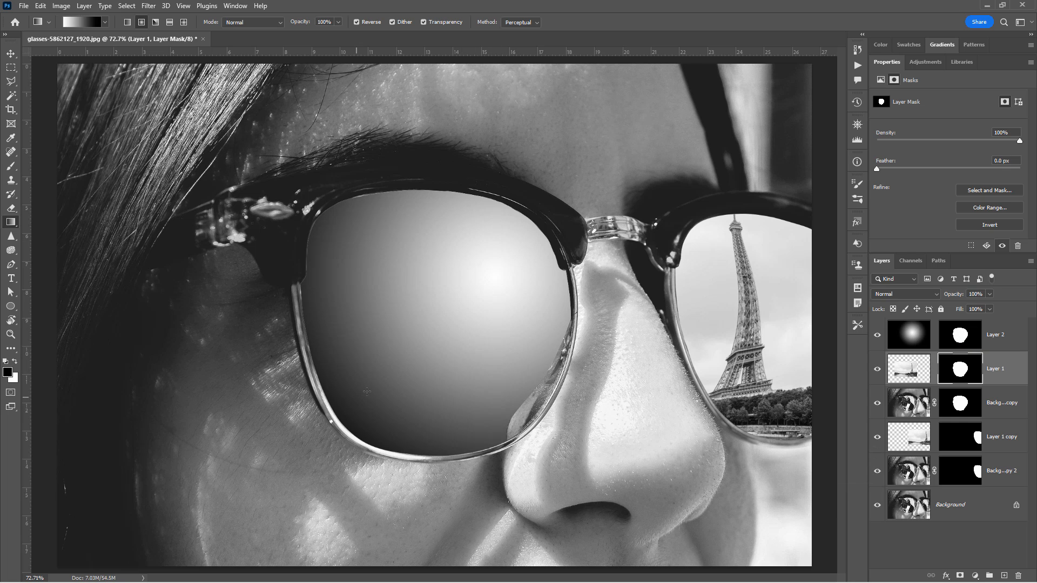
{"action": "left_click", "coordinate": [913, 339]}
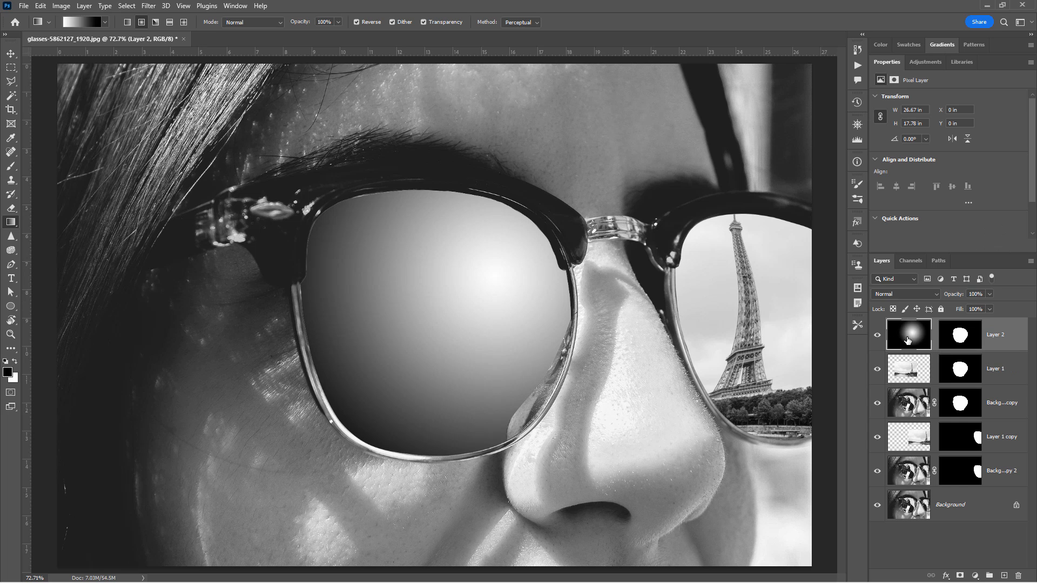
{"action": "left_click", "coordinate": [902, 295]}
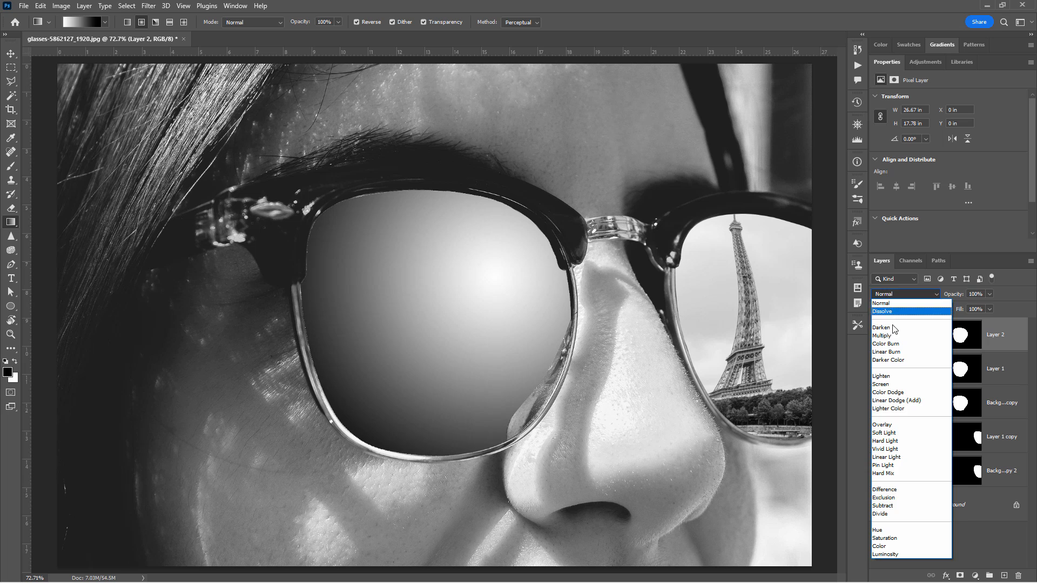
{"action": "left_click", "coordinate": [886, 336]}
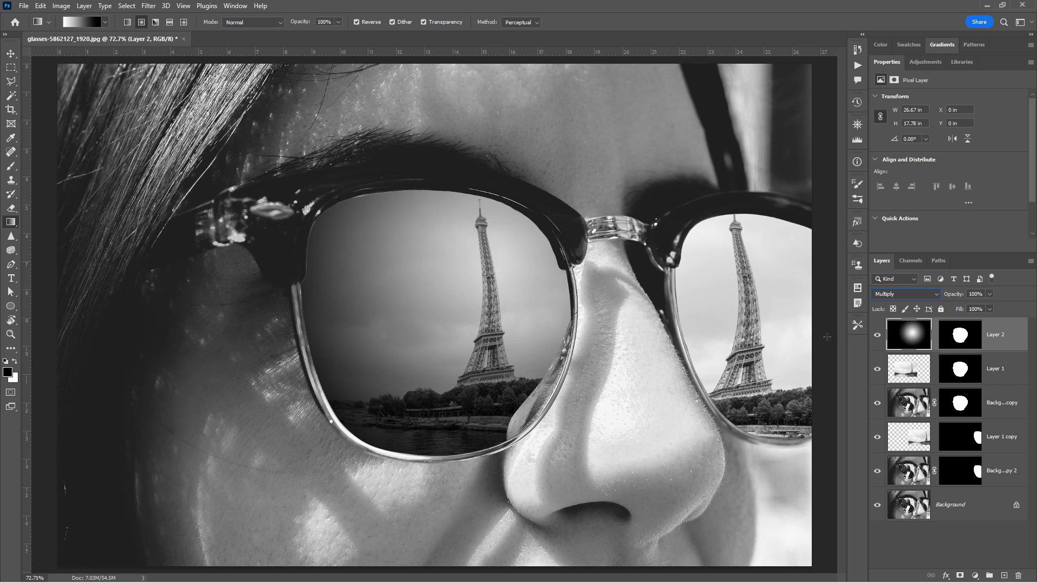
Step: Add a new layer above Layer 1 copy and fill it with the radial gradient, centred just beyond the canvas edge beside the second lens
{"action": "left_click", "coordinate": [929, 438]}
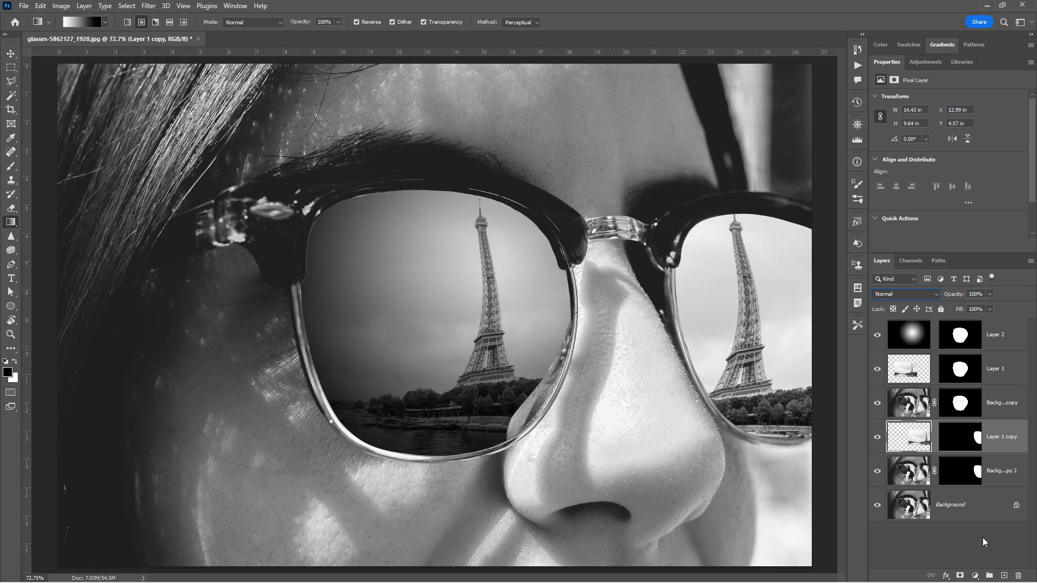
{"action": "left_click", "coordinate": [1003, 576]}
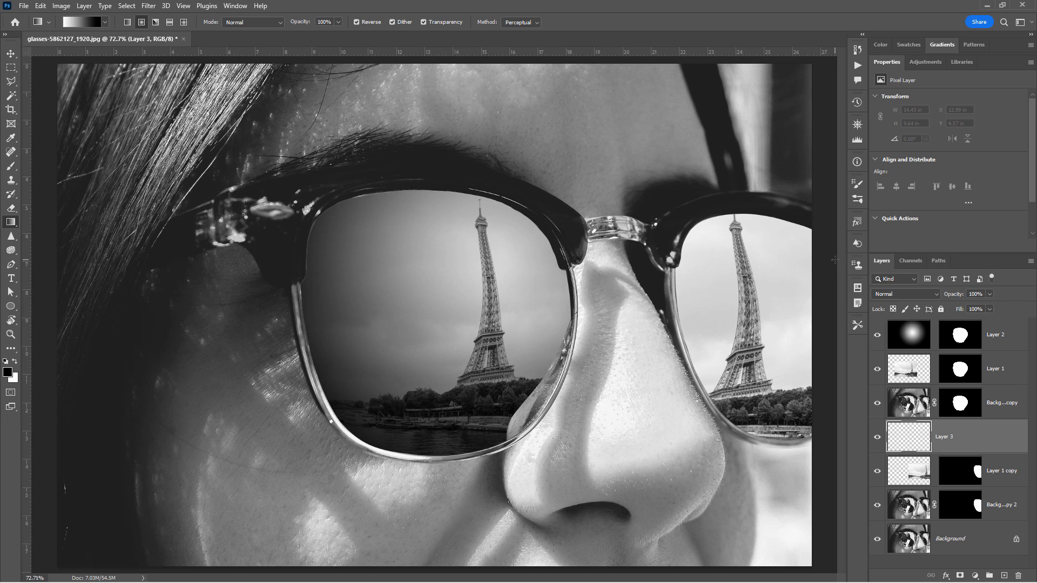
{"action": "left_click_drag", "start_coordinate": [834, 259], "coordinate": [669, 447]}
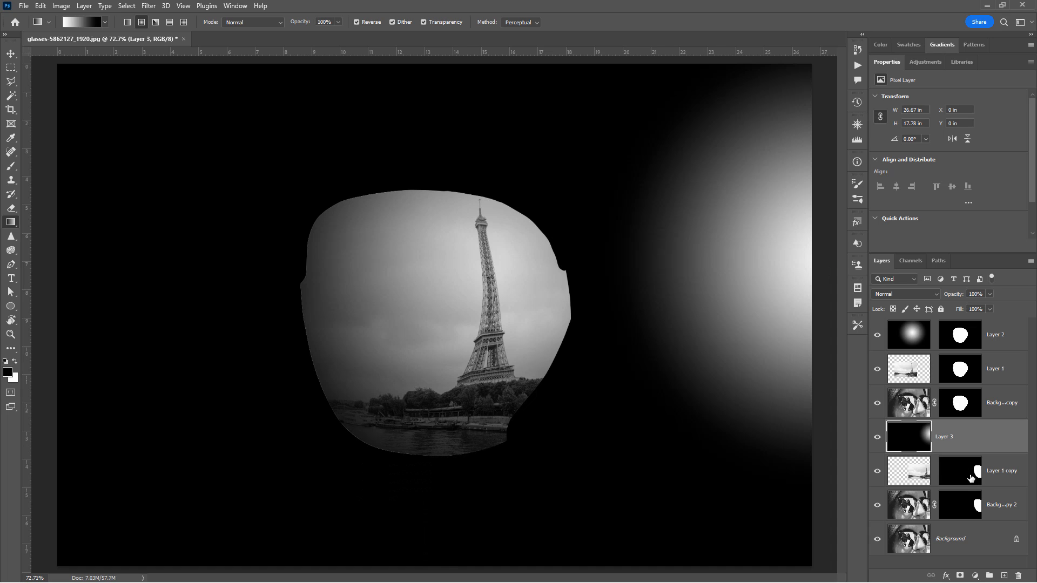
Step: Copy Layer 1 copy's mask onto the gradient Layer 3 and set that layer's blend mode to Multiply
{"action": "left_click", "coordinate": [967, 478]}
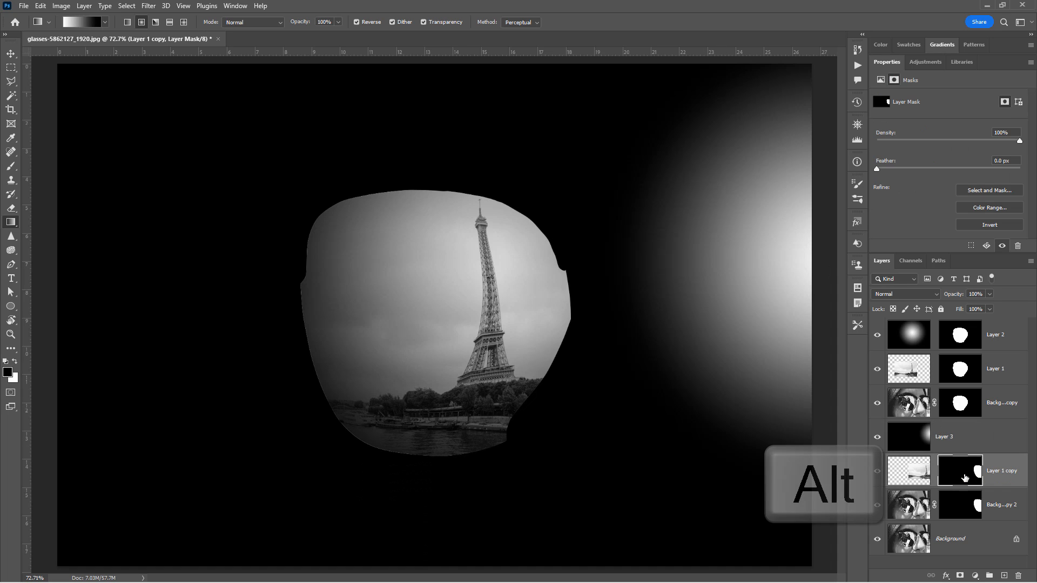
{"action": "left_click_drag", "start_coordinate": [966, 478], "coordinate": [957, 443]}
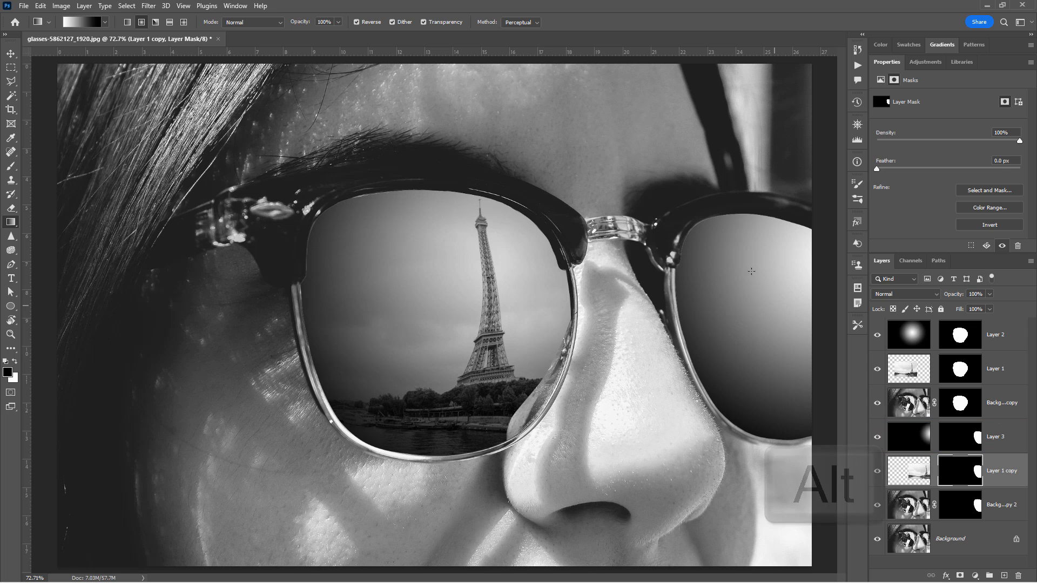
{"action": "left_click", "coordinate": [915, 443]}
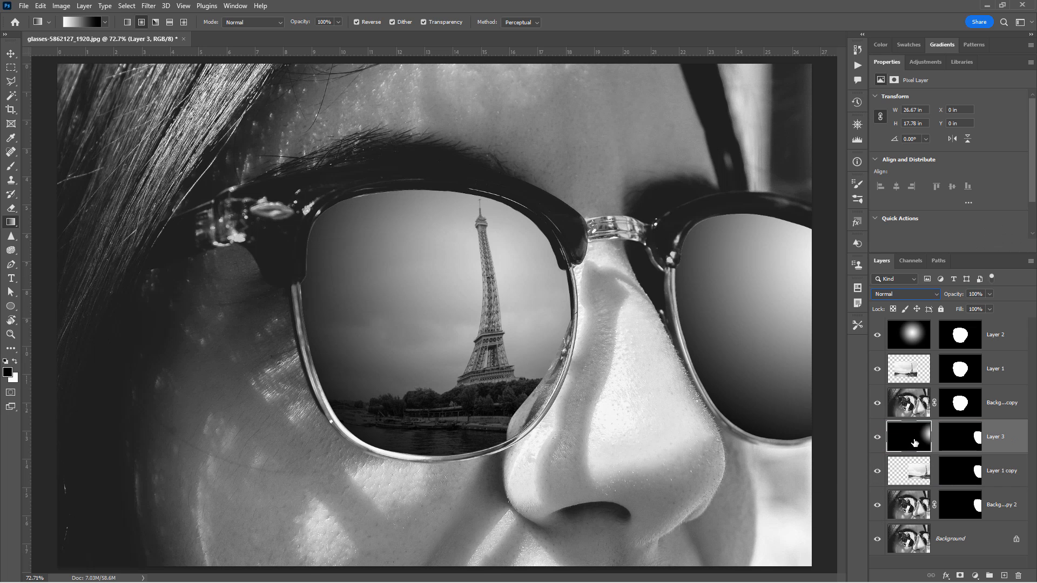
{"action": "left_click", "coordinate": [903, 296]}
{"action": "left_click", "coordinate": [899, 334]}
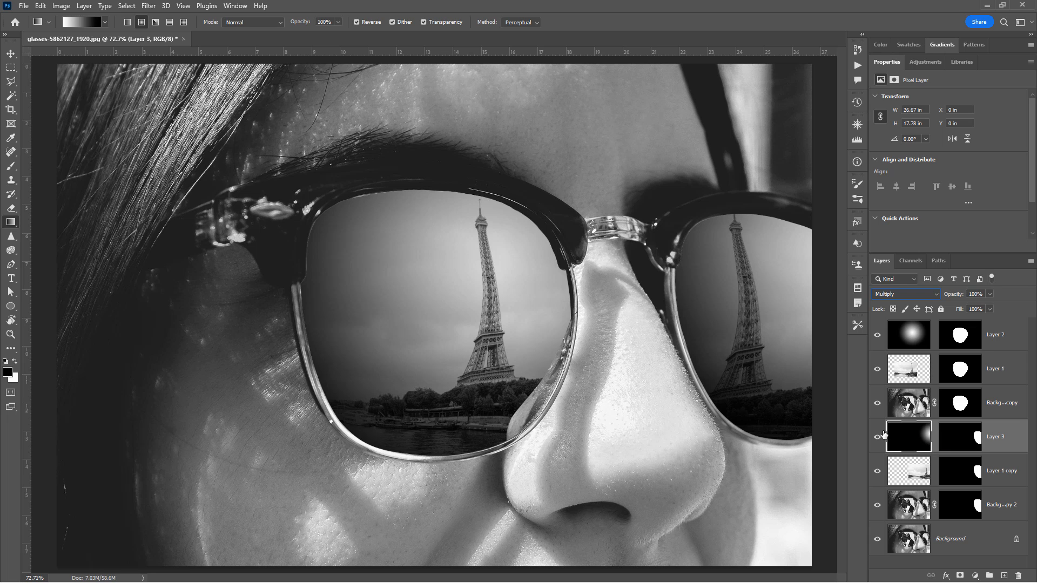
Step: Add a Levels adjustment layer clipped to Layer 1 and lower its white input level to about 200
{"action": "left_click", "coordinate": [920, 372]}
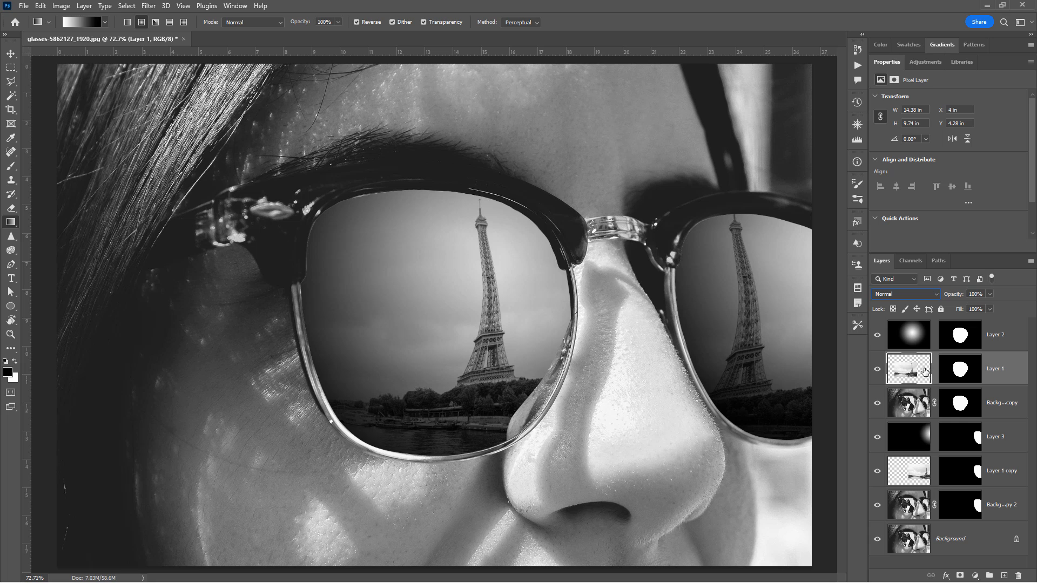
{"action": "left_click", "coordinate": [85, 7]}
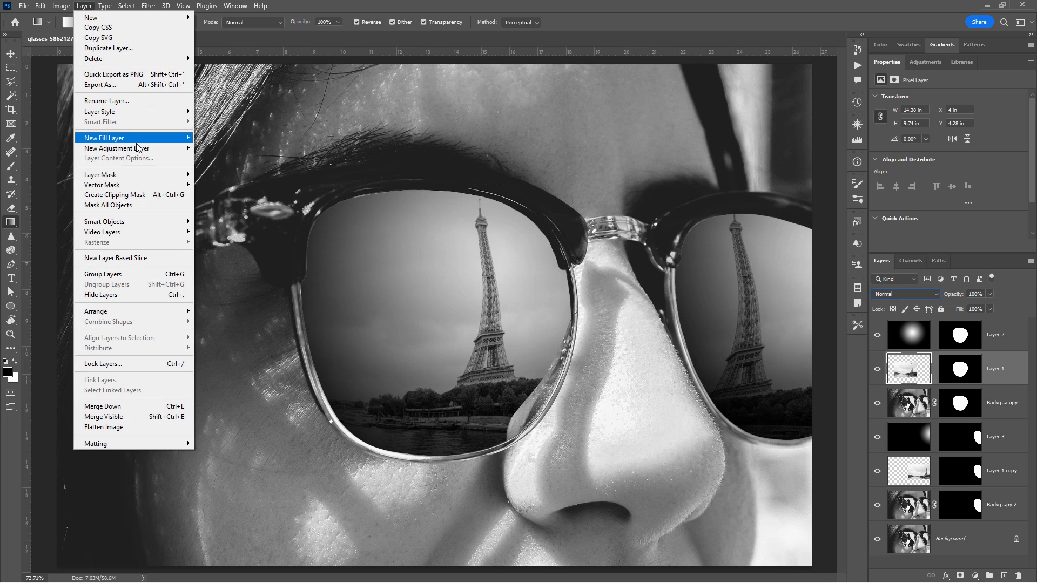
{"action": "mouse_move", "coordinate": [144, 148]}
{"action": "left_click", "coordinate": [213, 158]}
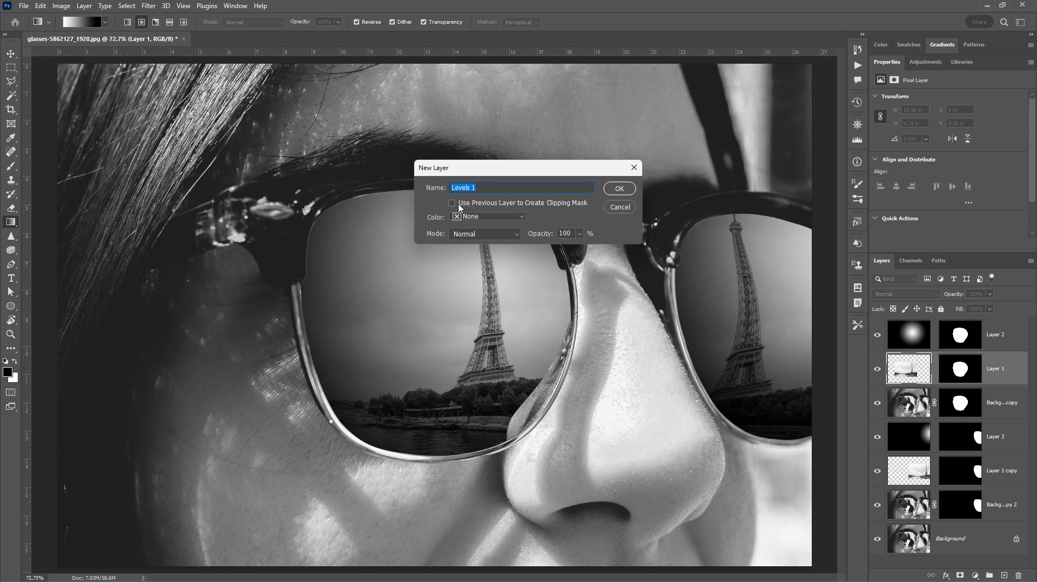
{"action": "left_click", "coordinate": [459, 204]}
{"action": "left_click", "coordinate": [619, 189]}
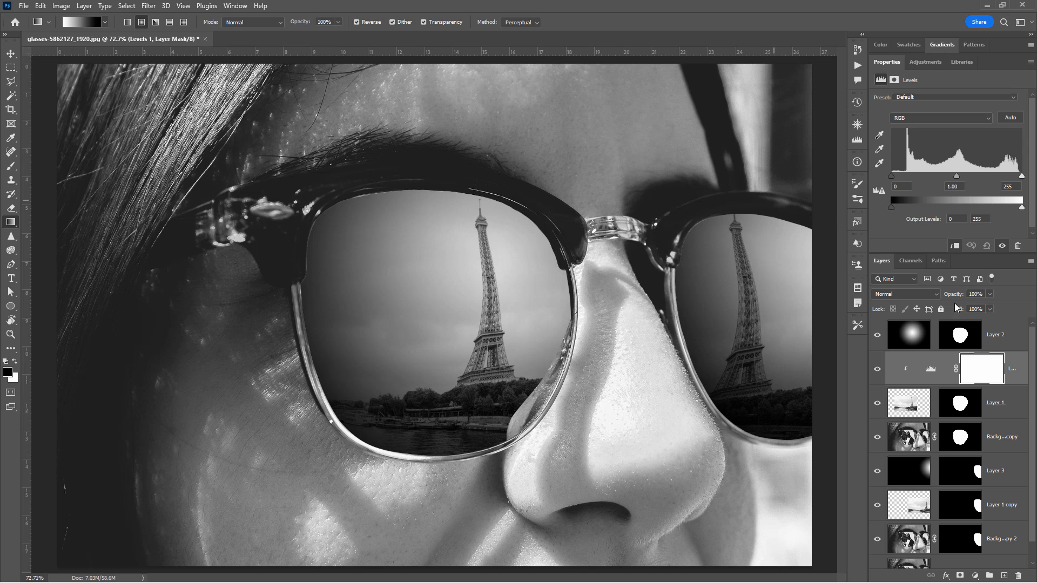
{"action": "left_click_drag", "start_coordinate": [1022, 176], "coordinate": [995, 178]}
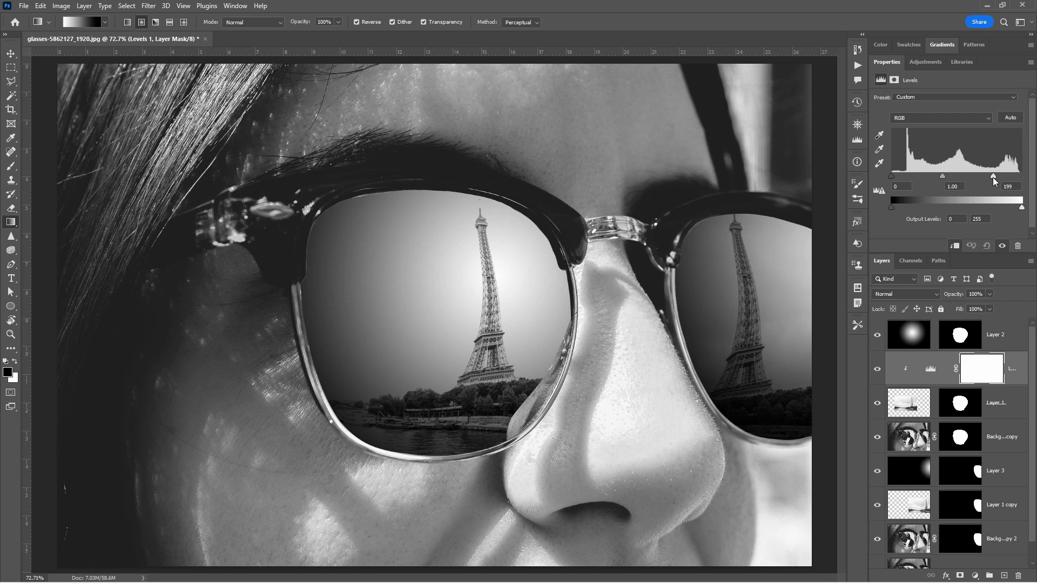
{"action": "mouse_move", "coordinate": [993, 177]}
{"action": "left_mouse_down"}
{"action": "mouse_move", "coordinate": [971, 177]}
{"action": "mouse_move", "coordinate": [1003, 176]}
{"action": "mouse_move", "coordinate": [995, 179]}
{"action": "left_mouse_up"}
Step: Add a Levels adjustment layer clipped to Layer 1 copy, lower its white input level to 190, and switch to the Move tool
{"action": "left_click", "coordinate": [914, 507]}
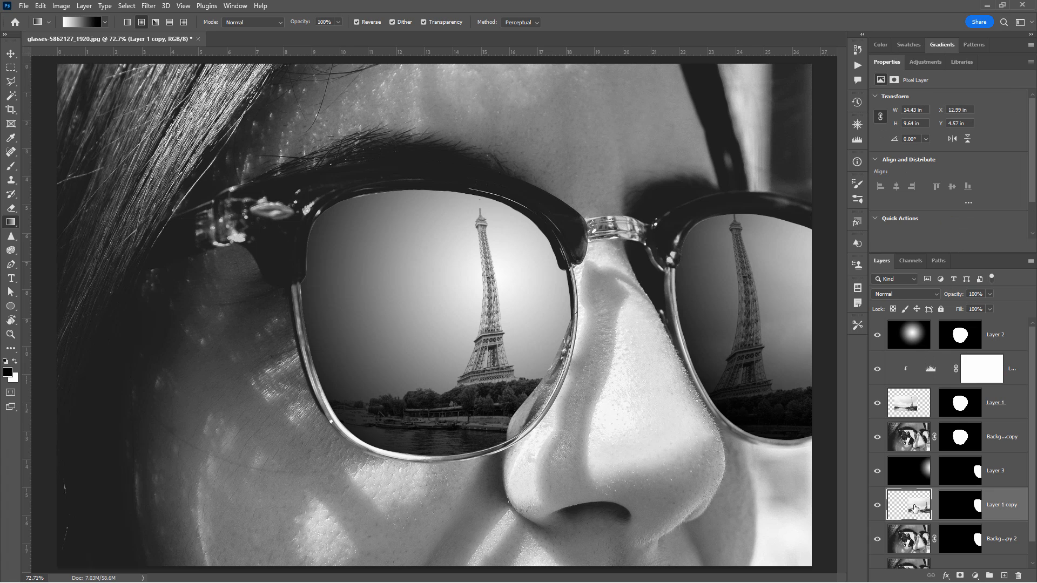
{"action": "left_click", "coordinate": [84, 6]}
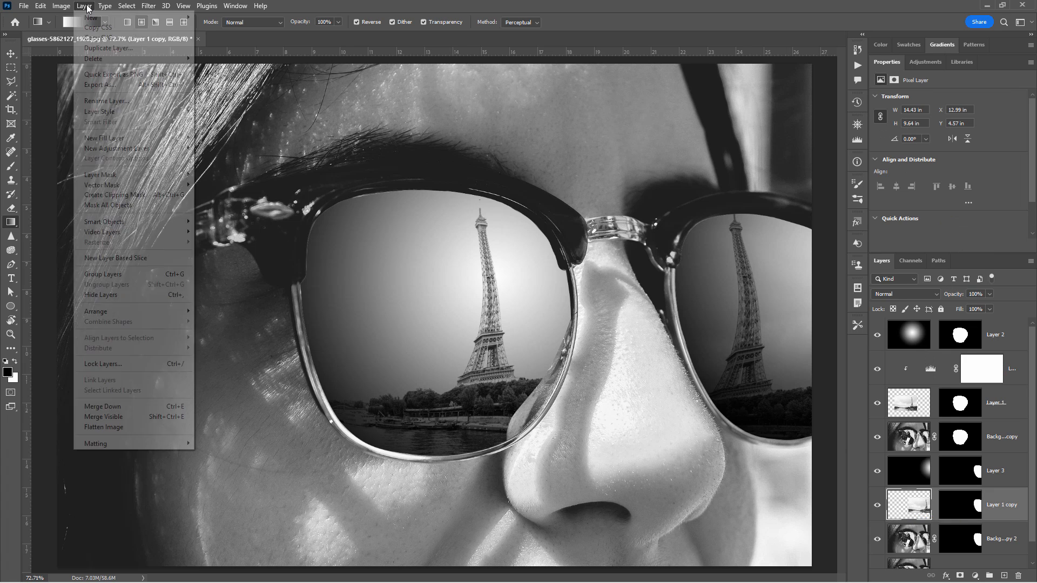
{"action": "mouse_move", "coordinate": [156, 149]}
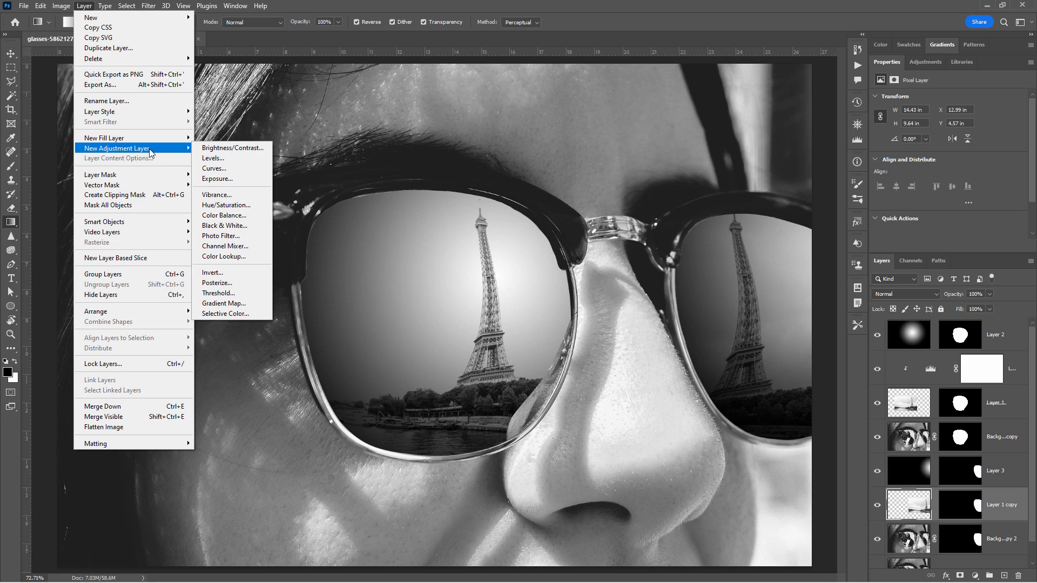
{"action": "left_click", "coordinate": [202, 158]}
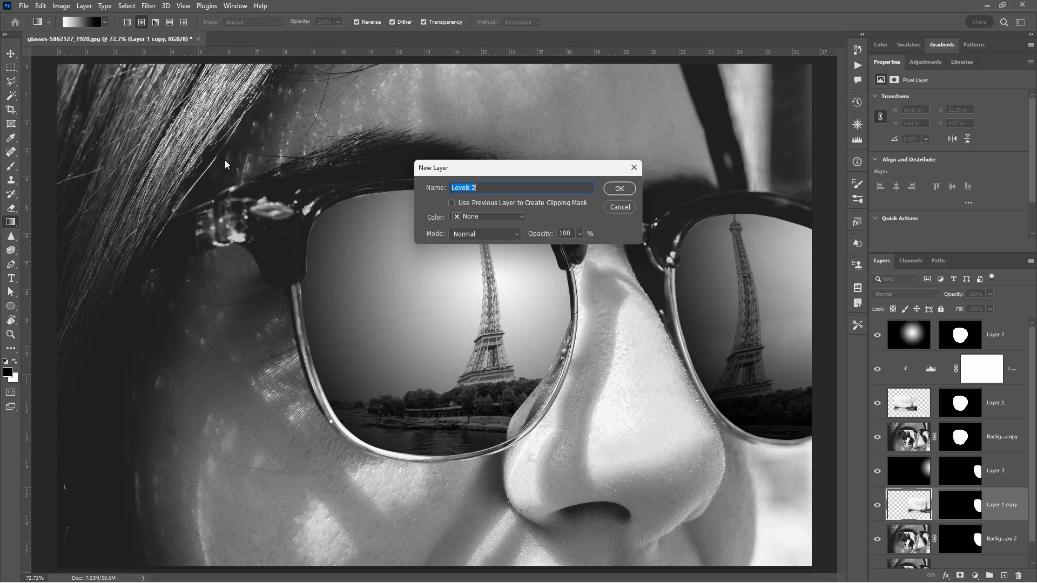
{"action": "left_click", "coordinate": [451, 203]}
{"action": "left_click", "coordinate": [619, 190]}
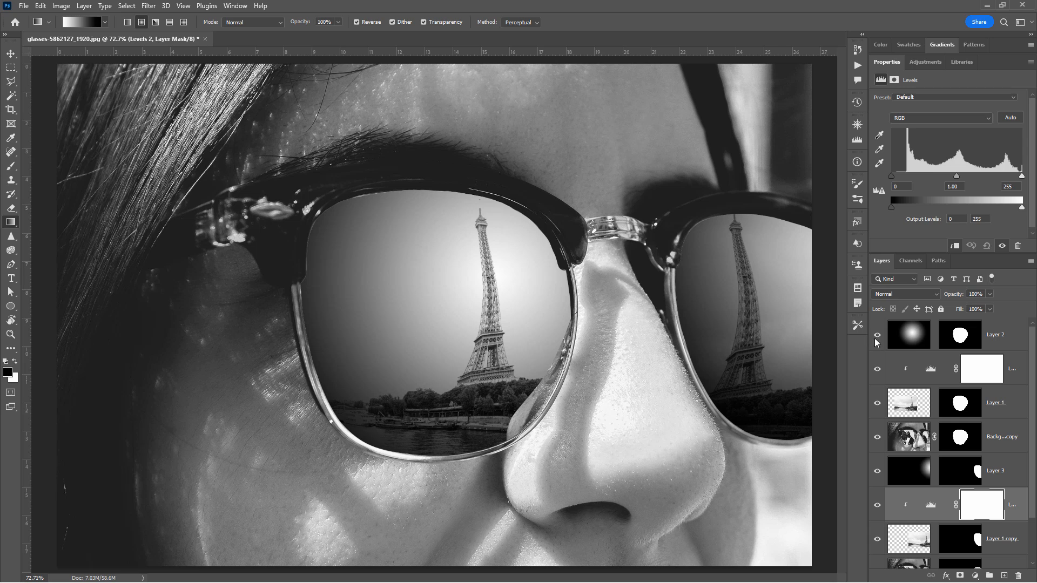
{"action": "left_click_drag", "start_coordinate": [1025, 179], "coordinate": [989, 180]}
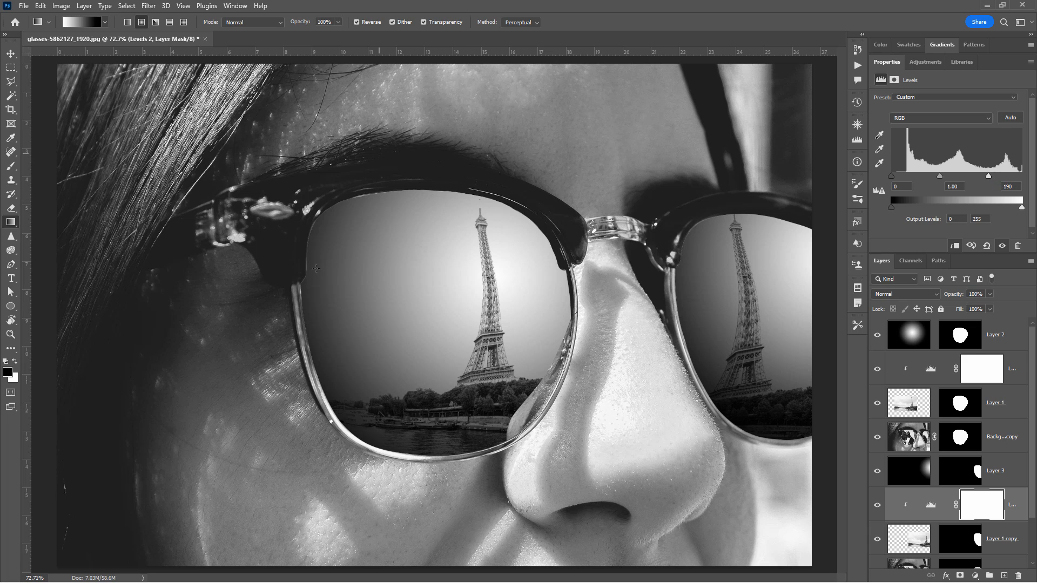
{"action": "left_click", "coordinate": [10, 54]}
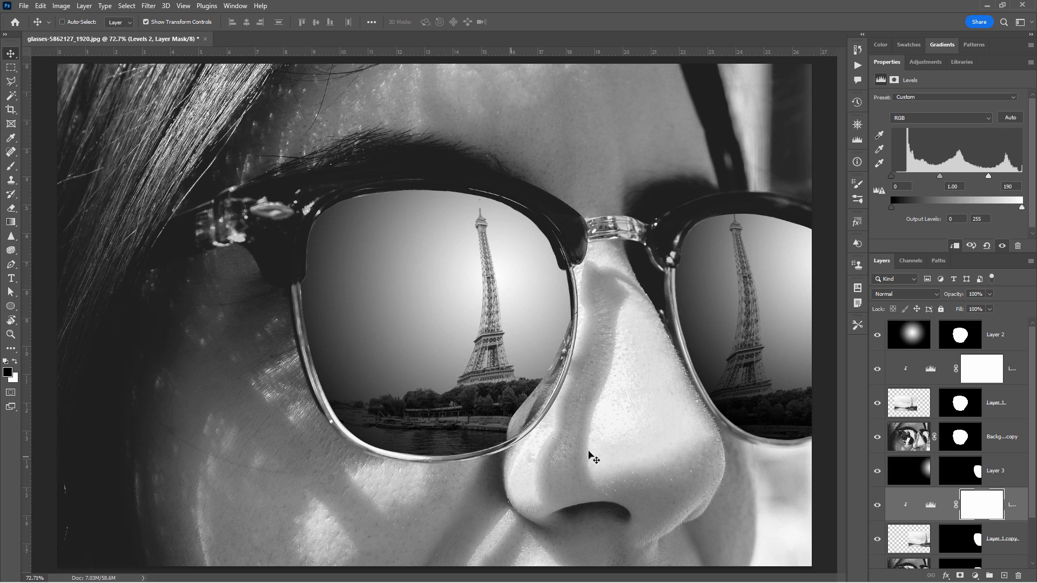